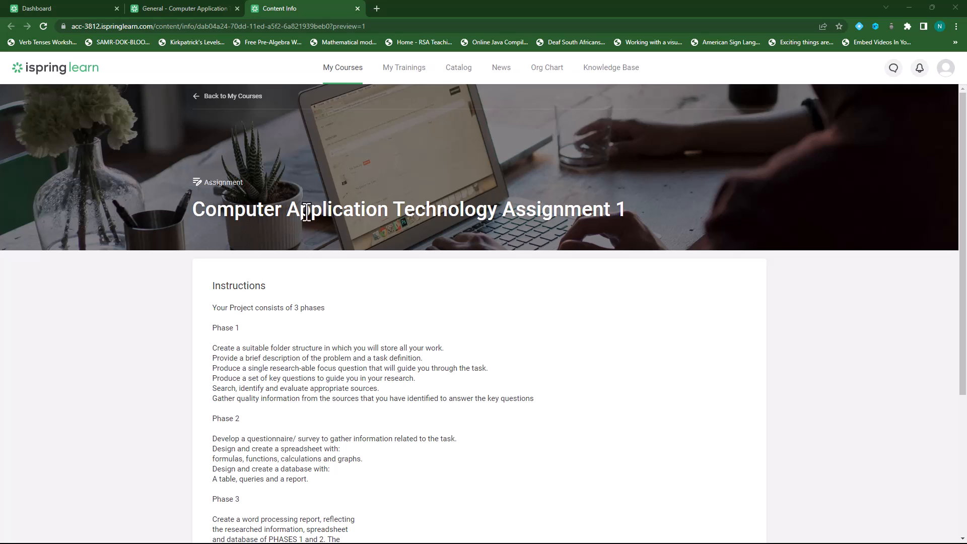
Review the instructions and attached PDF on the preview page of Computer Application Technology Assignment 1
scroll(479, 322, "down", 1)
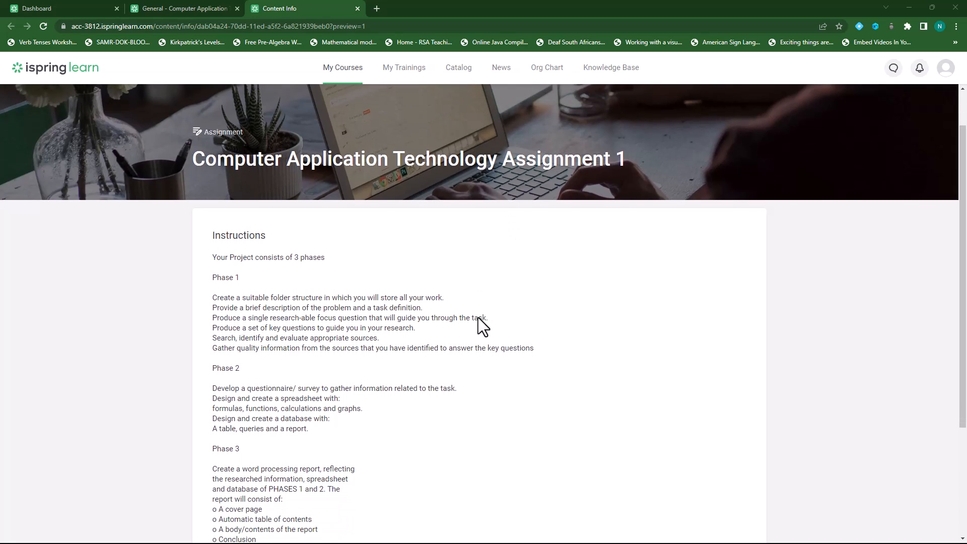
scroll(479, 317, "down", 1)
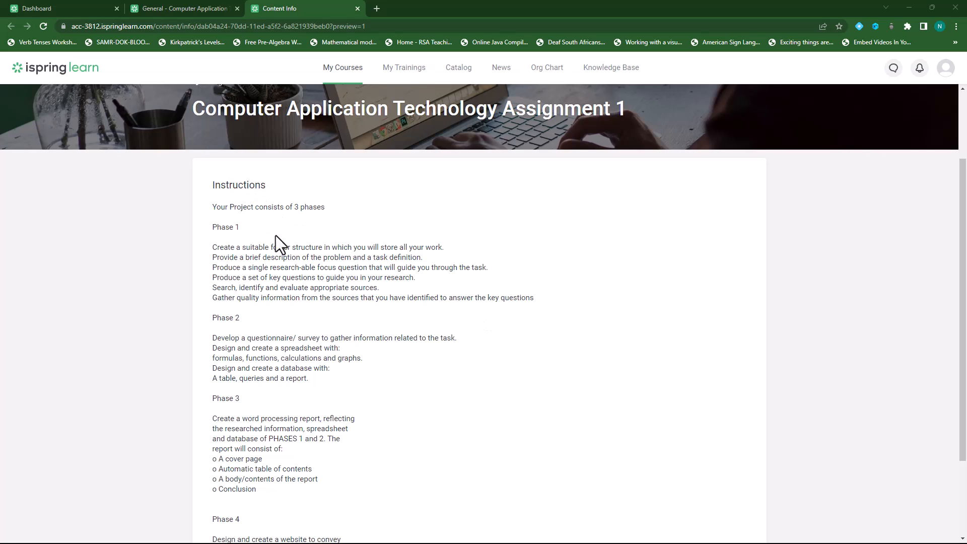
scroll(297, 350, "down", 1)
scroll(297, 350, "down", 1)
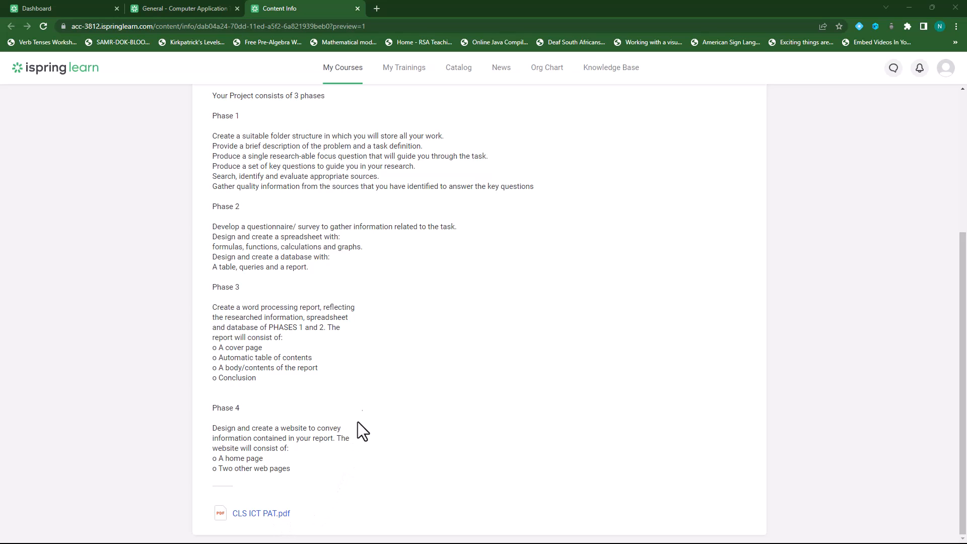
scroll(364, 406, "up", 4)
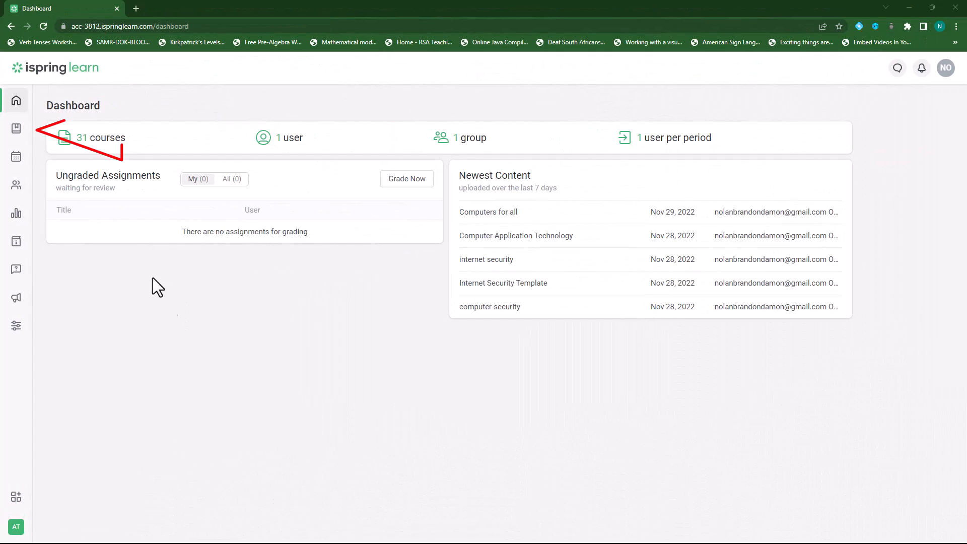
Create a new assignment in the Computers for all project of the learning content
left_click(16, 130)
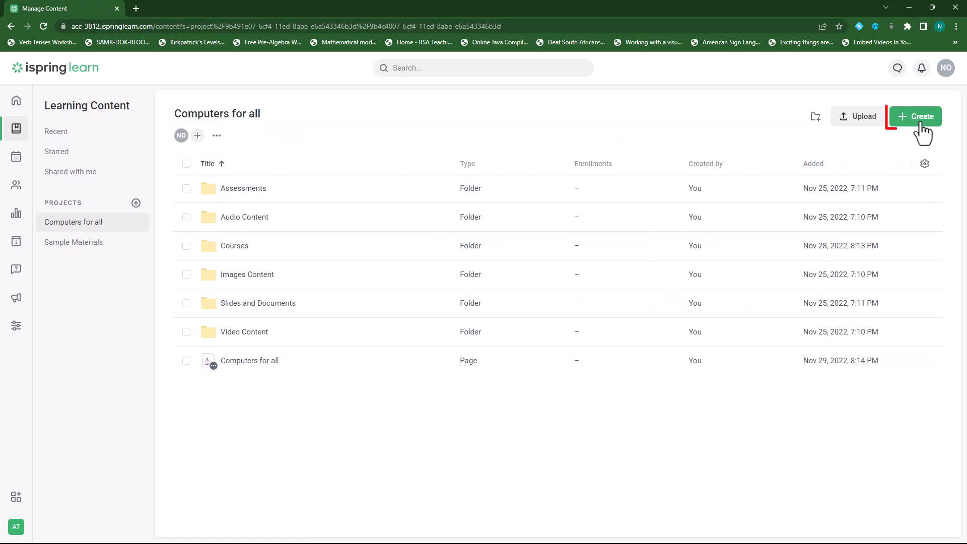
left_click(920, 121)
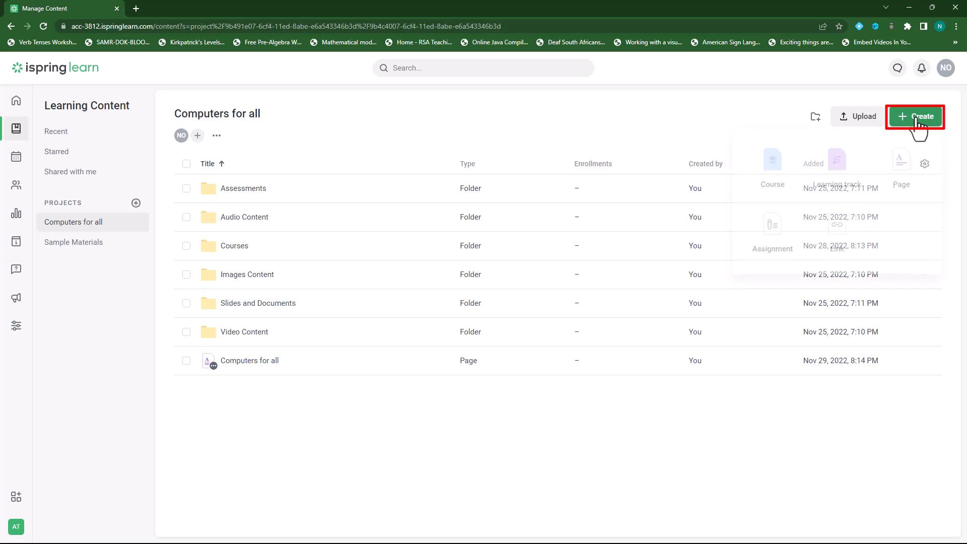
left_click(778, 237)
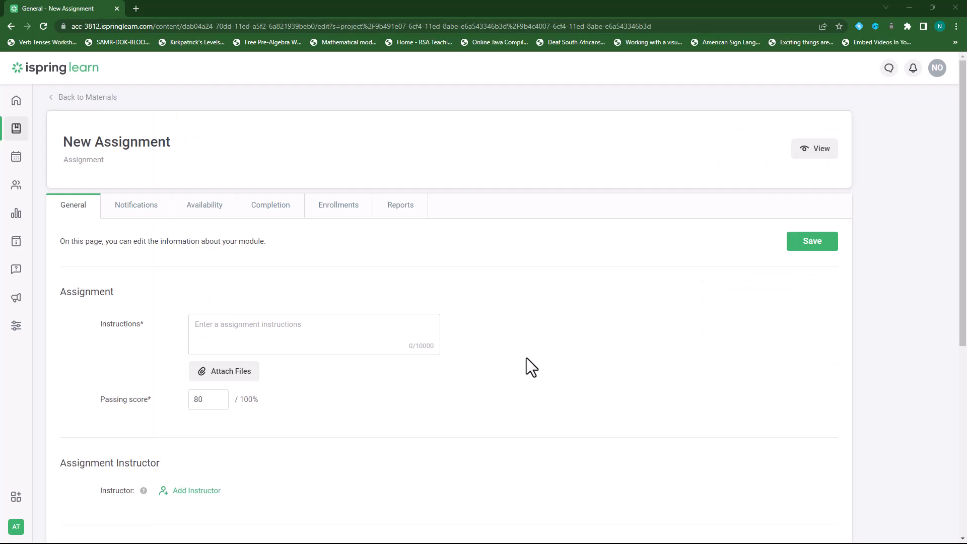
Rename the new assignment as "Computer Application Technology Assignment 1"
left_click(180, 146)
key("BackSpace")
key("BackSpace")
key("BackSpace")
key("BackSpace")
key("BackSpace")
key("BackSpace")
key("BackSpace")
key("BackSpace")
key("BackSpace")
key("BackSpace")
key("BackSpace")
key("BackSpace")
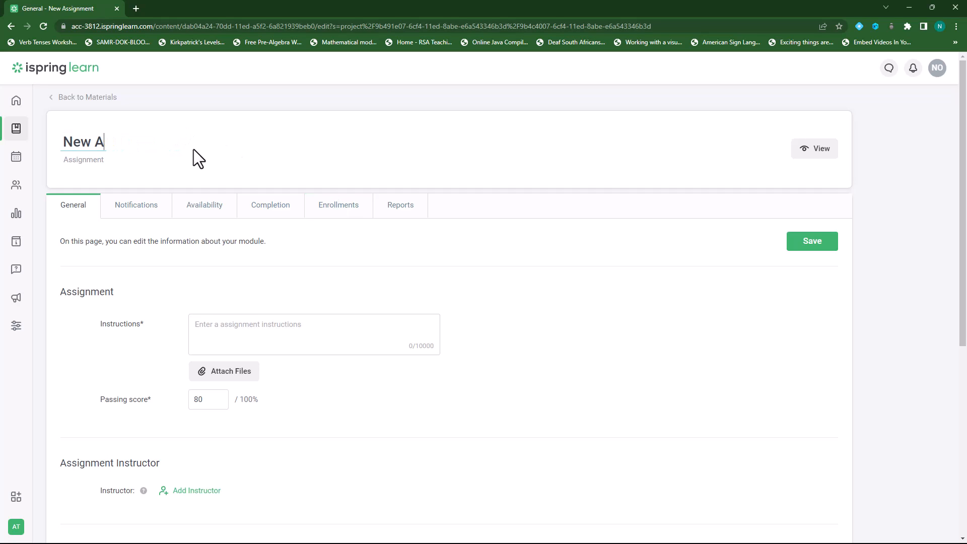
key("BackSpace")
key("BackSpace")
type("Computer ")
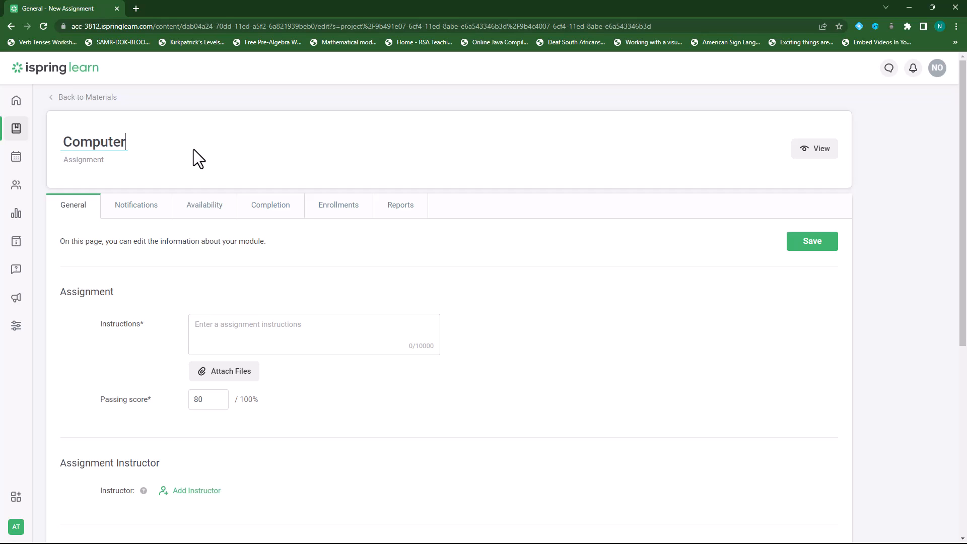
type("Application Tech")
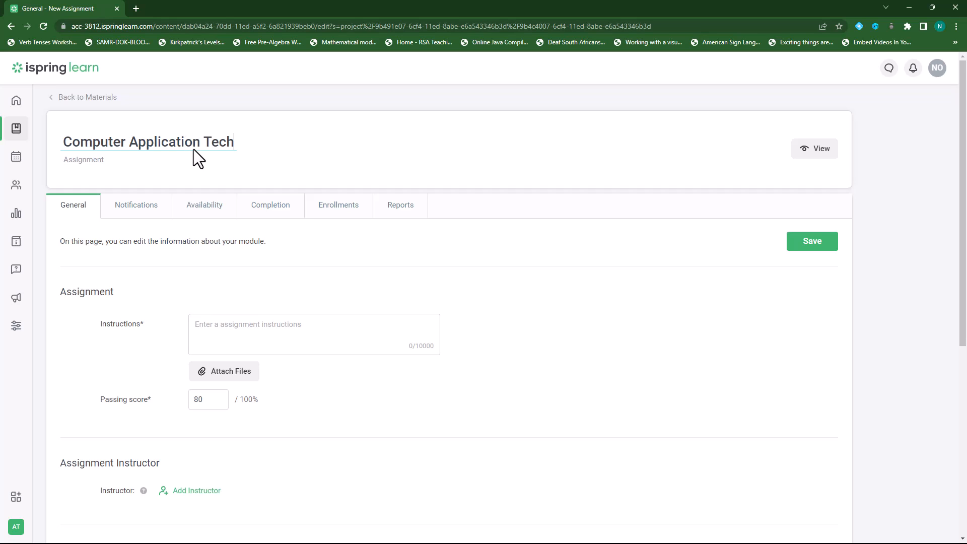
type("nology Assignment")
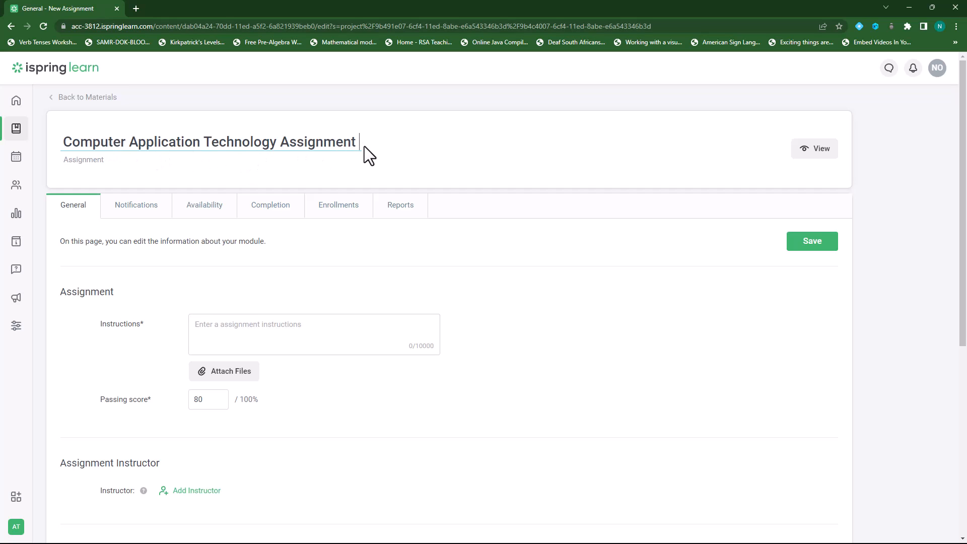
key("Return")
Paste the copied project instructions for Phases 1 to 4 into the assignment's instructions and check the text
left_click(299, 329)
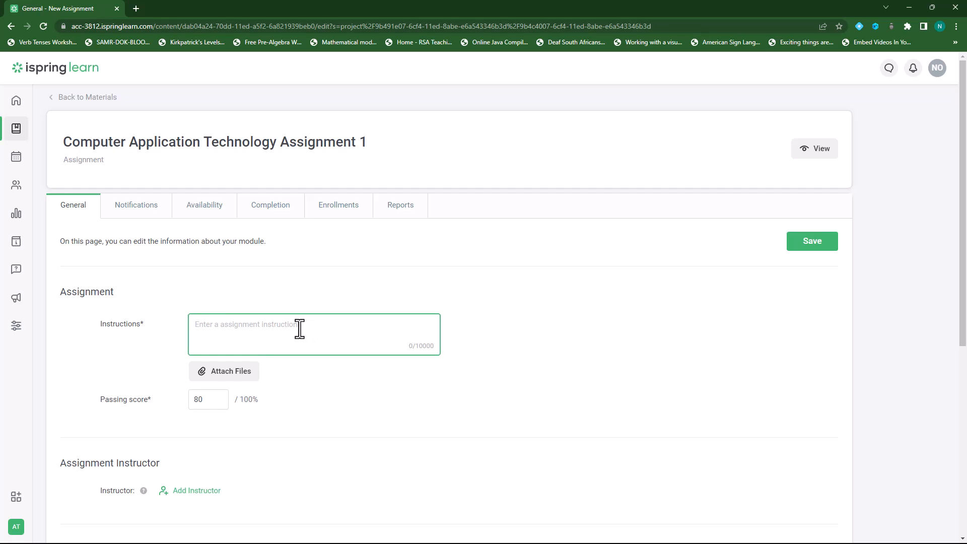
key("ctrl+v")
scroll(352, 358, "up", 5)
scroll(356, 361, "up", 3)
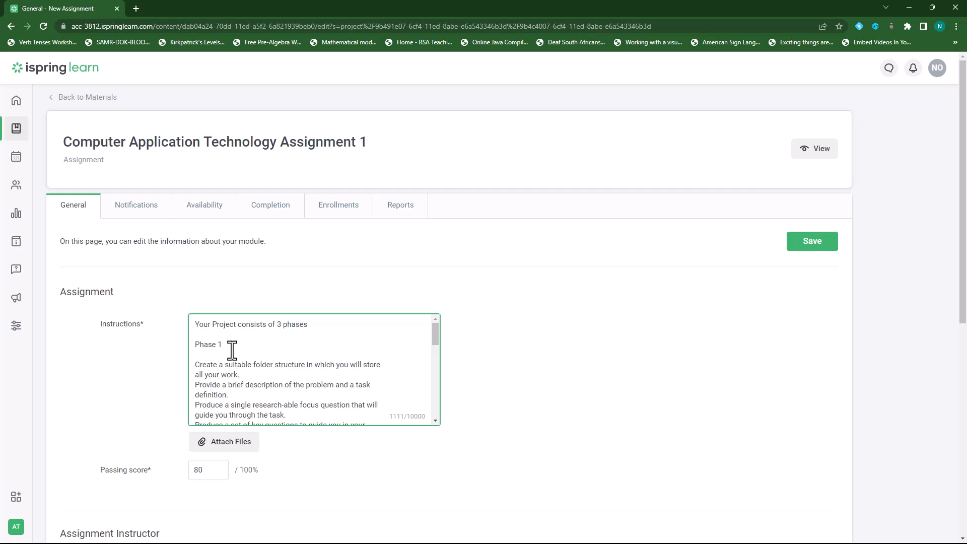
scroll(232, 350, "down", 10)
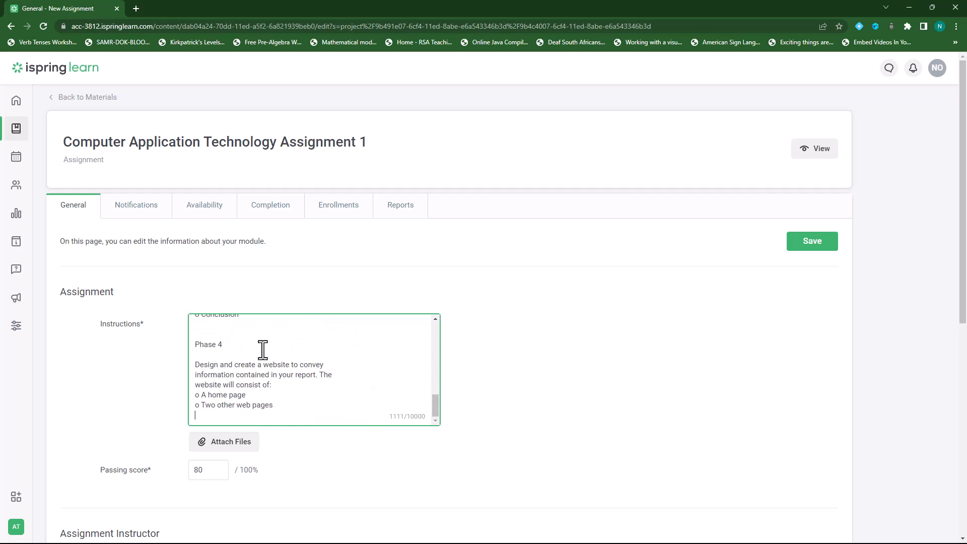
Attach the file CLS ICT PAT.pdf from the documents folder of Setup and Add Learning Content to the assignment
scroll(560, 368, "down", 3)
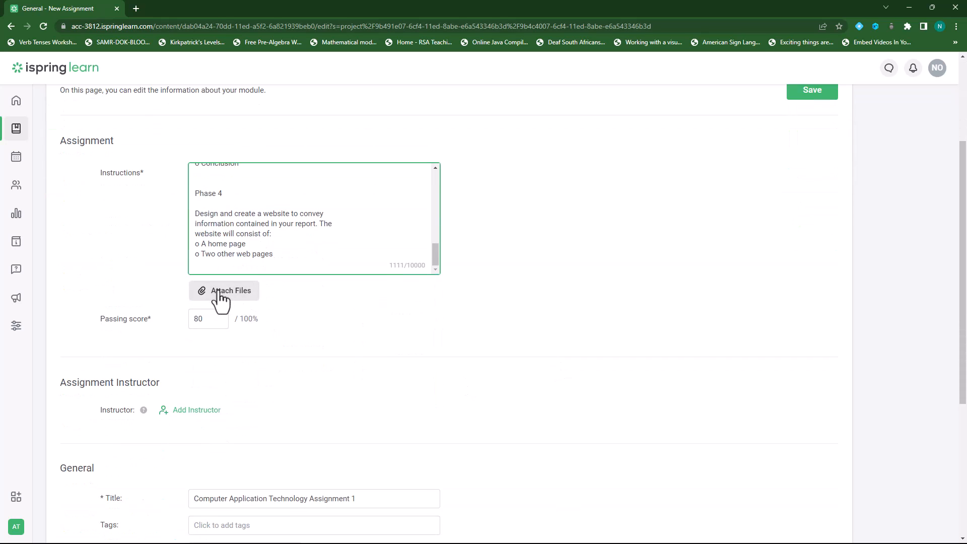
left_click(220, 293)
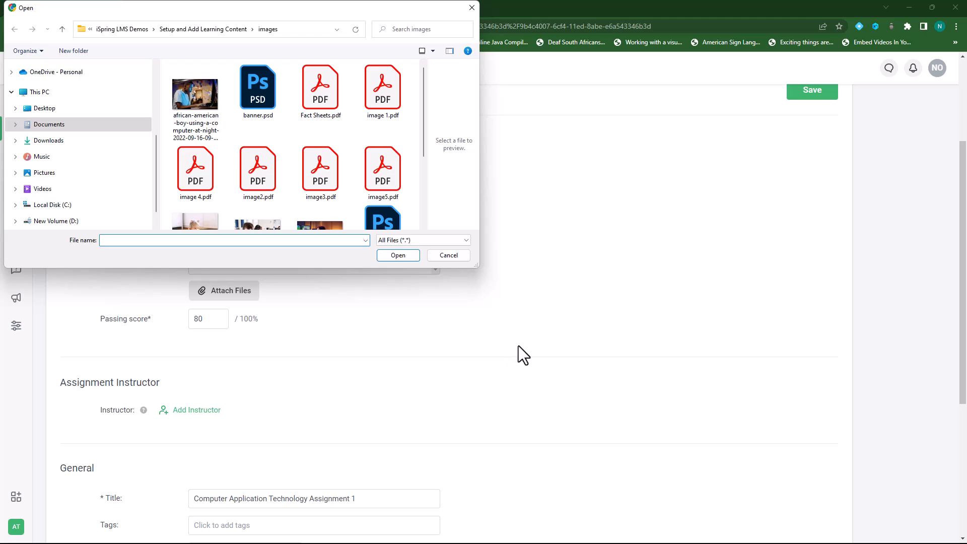
left_click(204, 29)
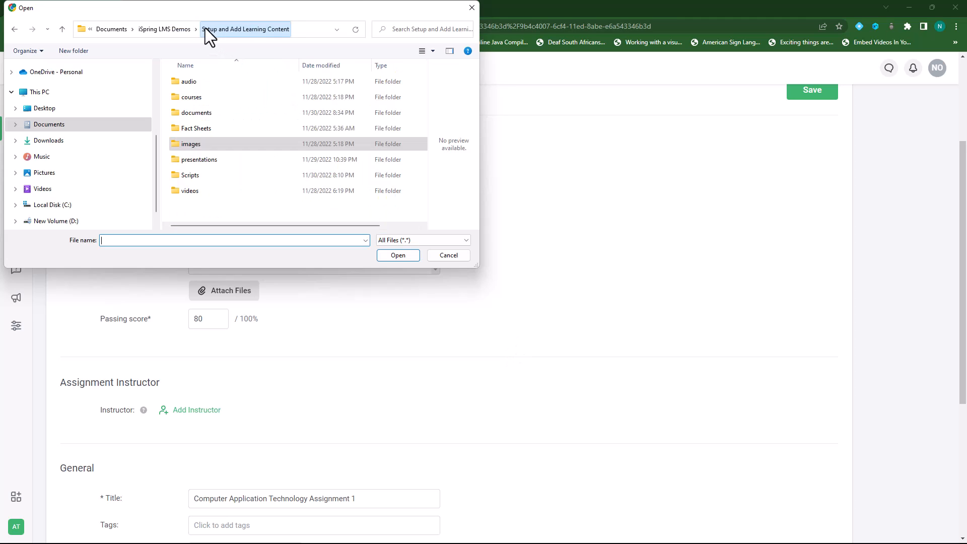
double_click(211, 113)
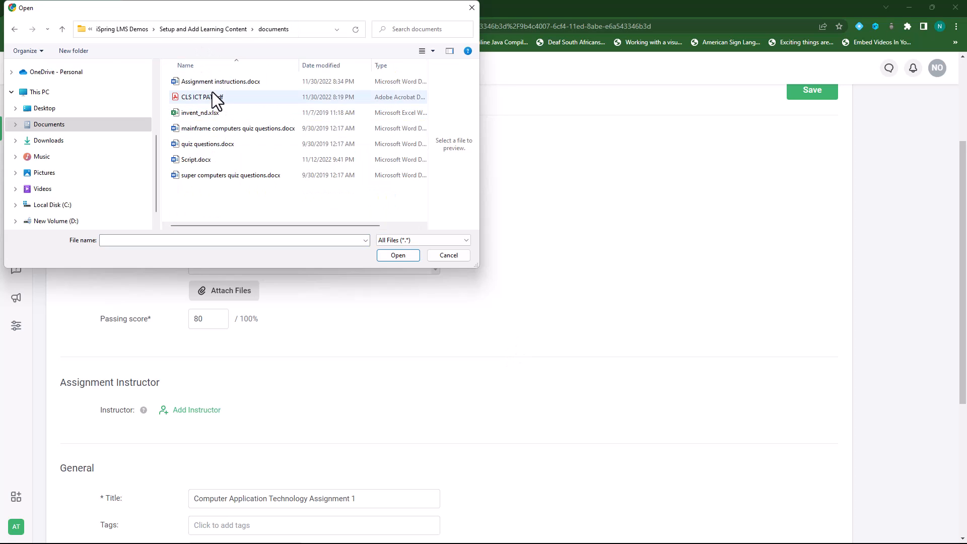
left_click(208, 96)
left_click(402, 257)
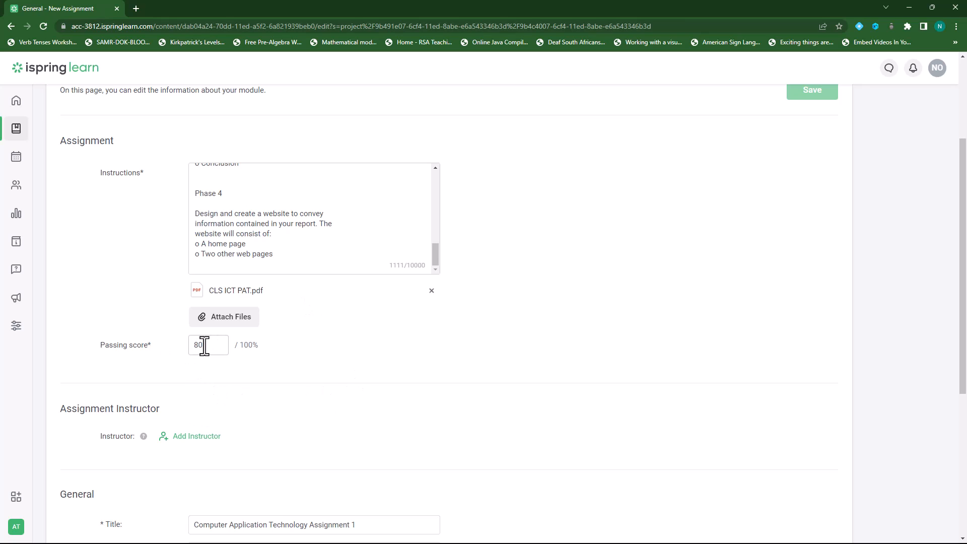
scroll(303, 398, "down", 2)
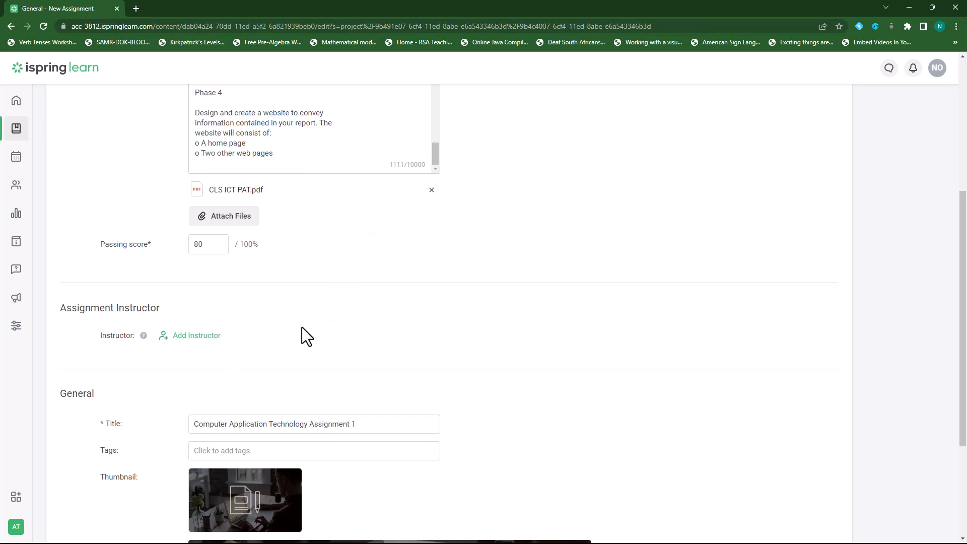
left_click(188, 348)
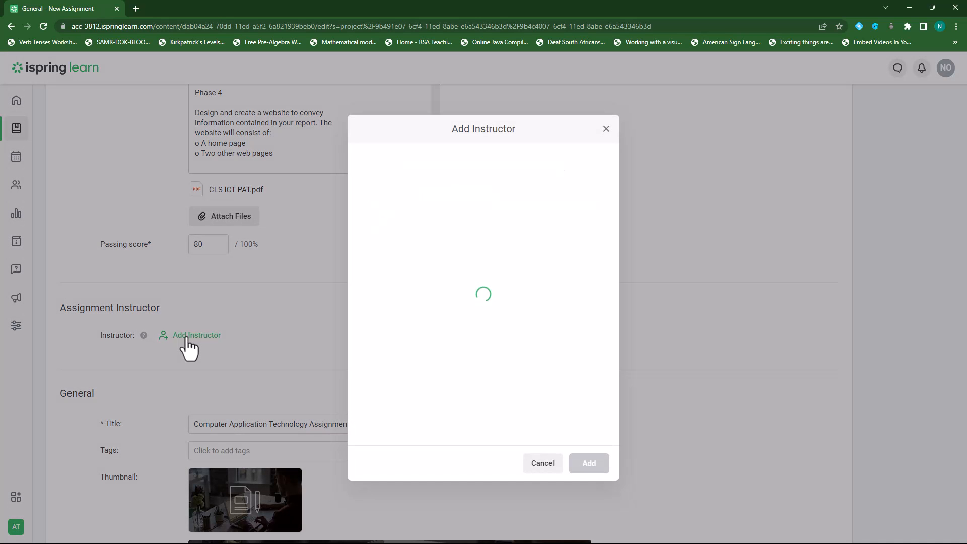
left_click(607, 130)
Add the tags "assignment" and "computers" to the assignment's general information
scroll(202, 364, "down", 1)
scroll(185, 363, "down", 2)
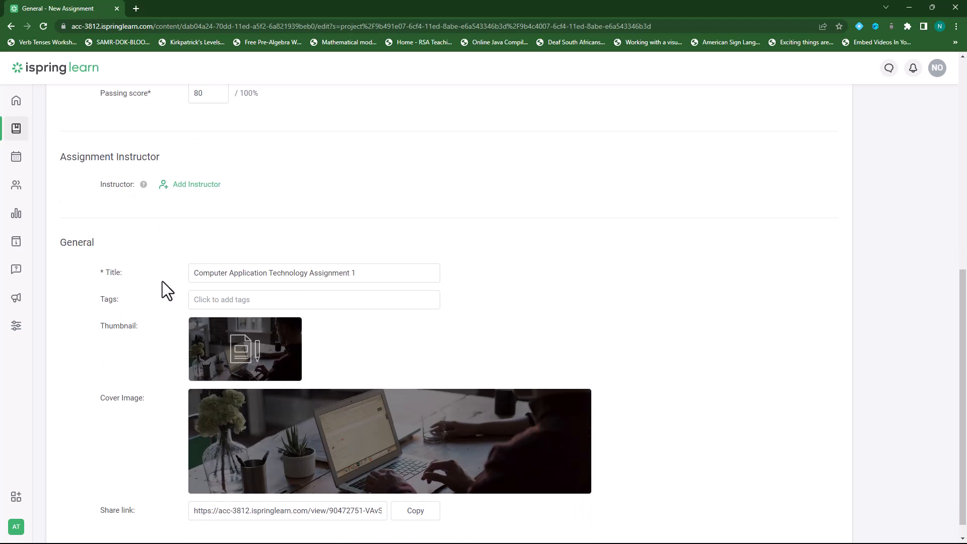
left_click_drag(378, 274, 198, 274)
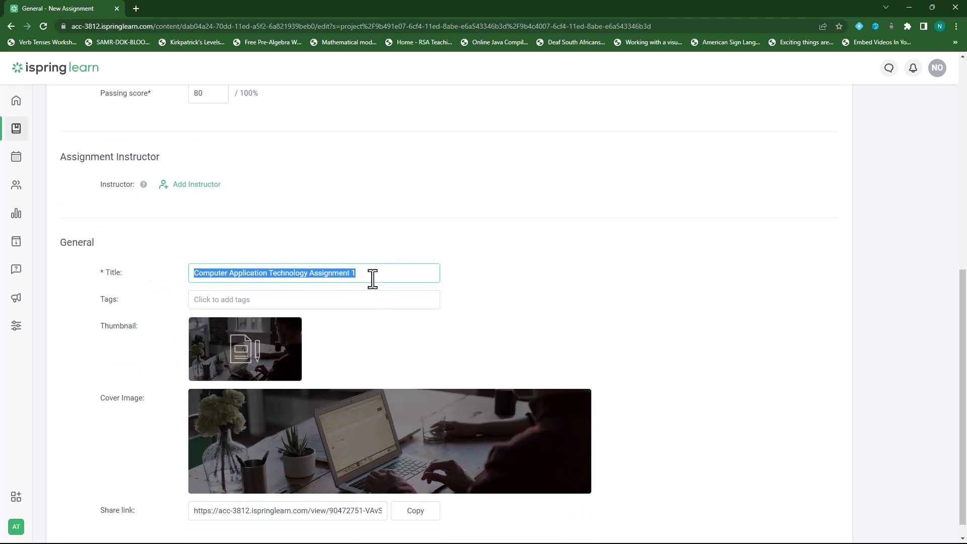
left_click(282, 301)
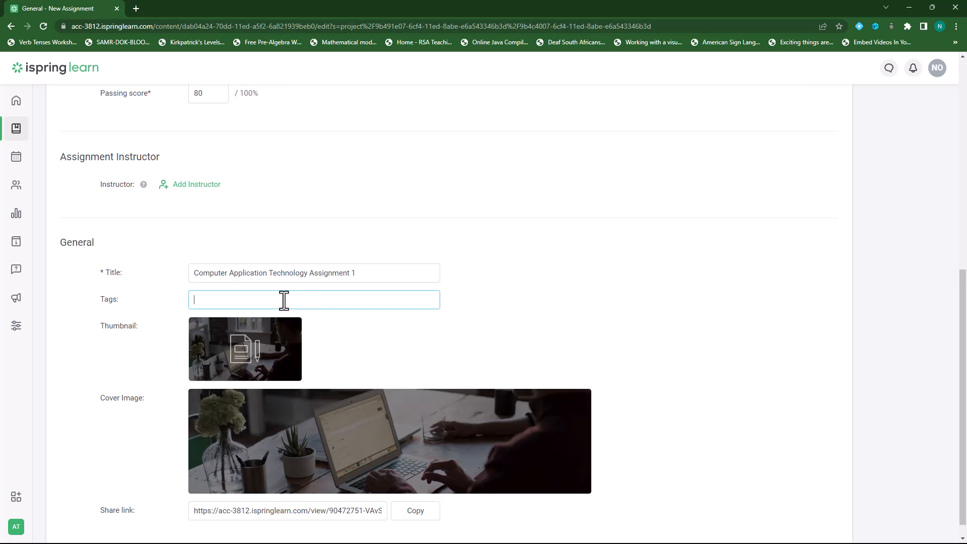
type("assignment")
key("Return")
type("com")
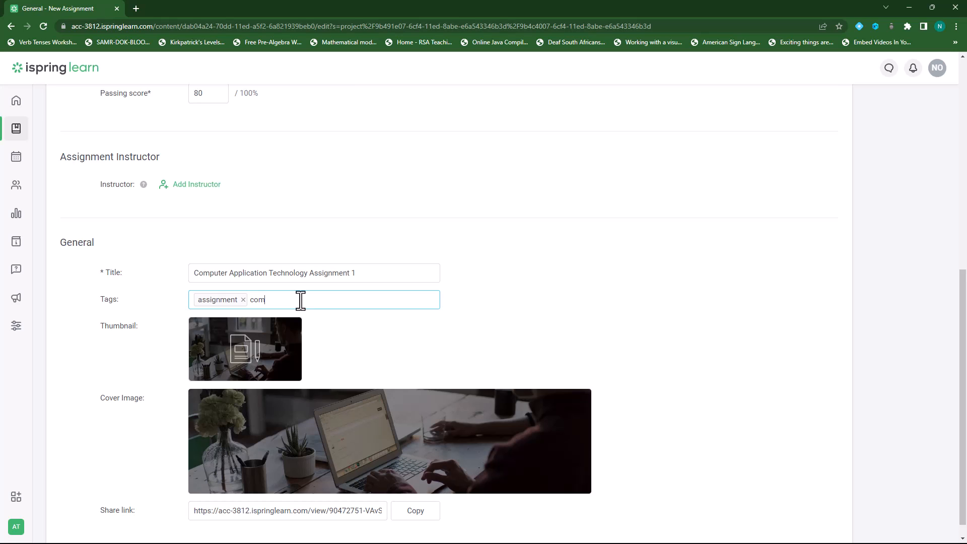
type("puters")
key("Return")
Copy the assignment's share link and save the assignment's general settings
scroll(537, 252, "down", 1)
mouse_move(231, 351)
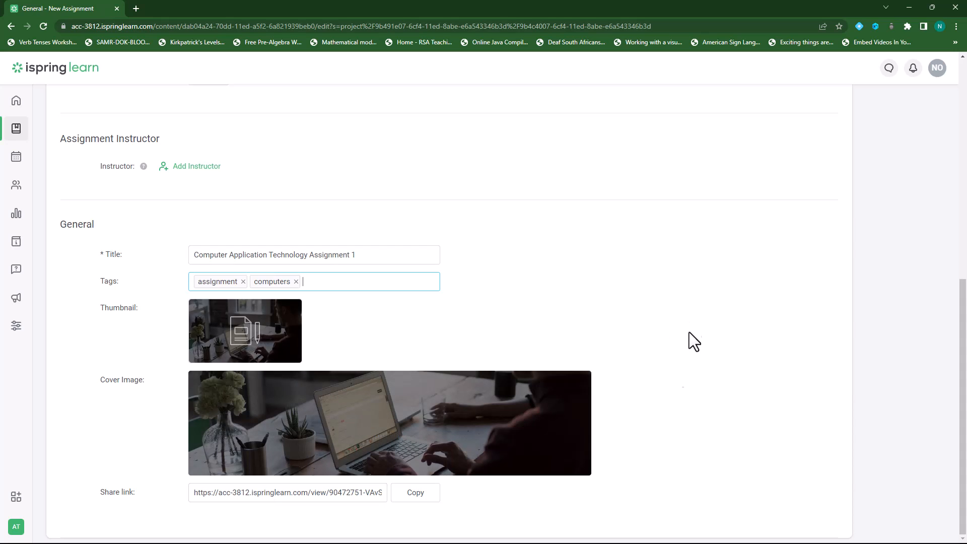
left_click(416, 492)
scroll(669, 292, "up", 10)
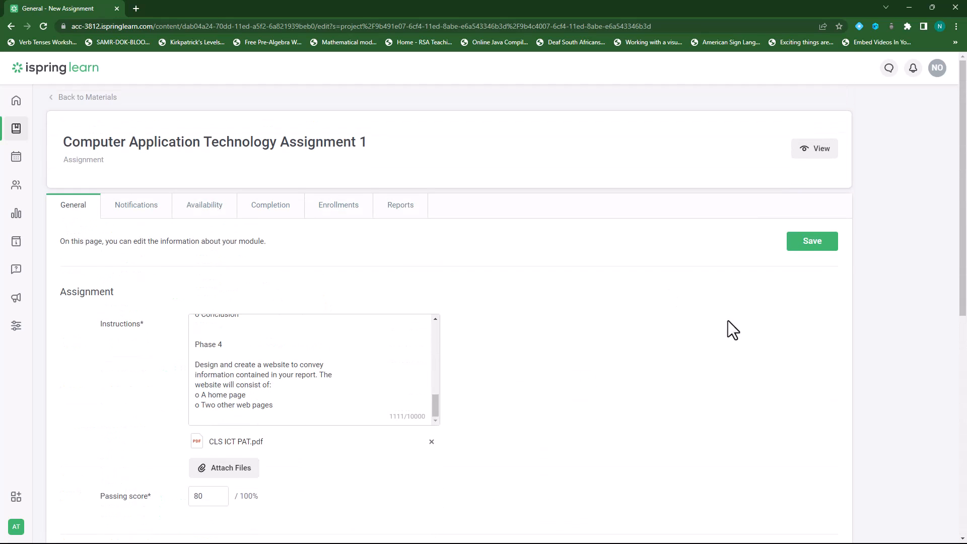
left_click(809, 246)
Preview the saved assignment, review its instructions and attachment, and close the preview
left_click(814, 149)
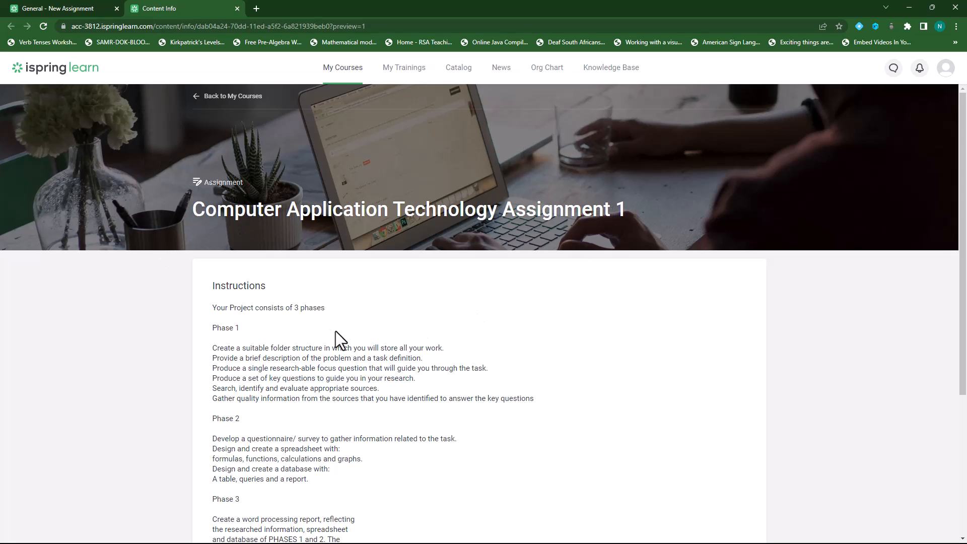
scroll(278, 281, "down", 1)
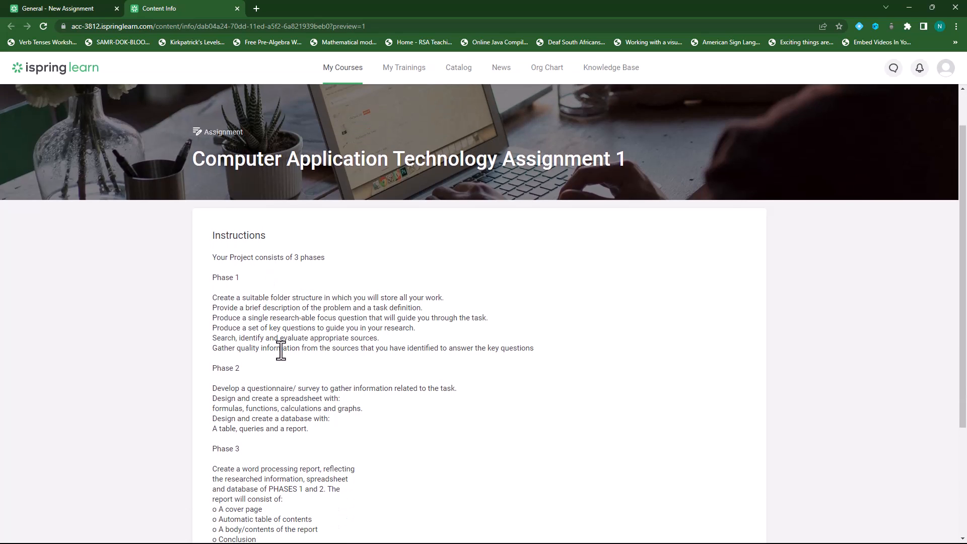
scroll(280, 361, "down", 3)
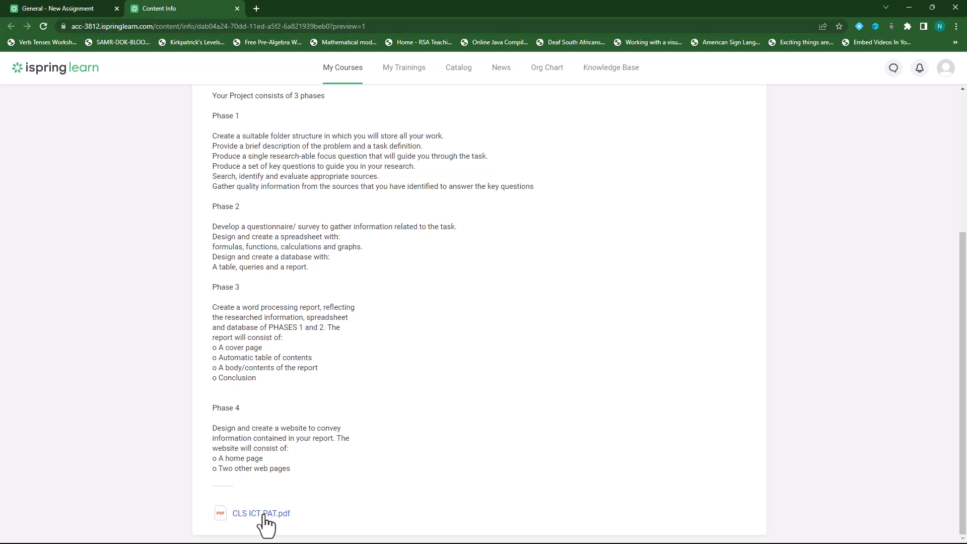
scroll(421, 289, "up", 4)
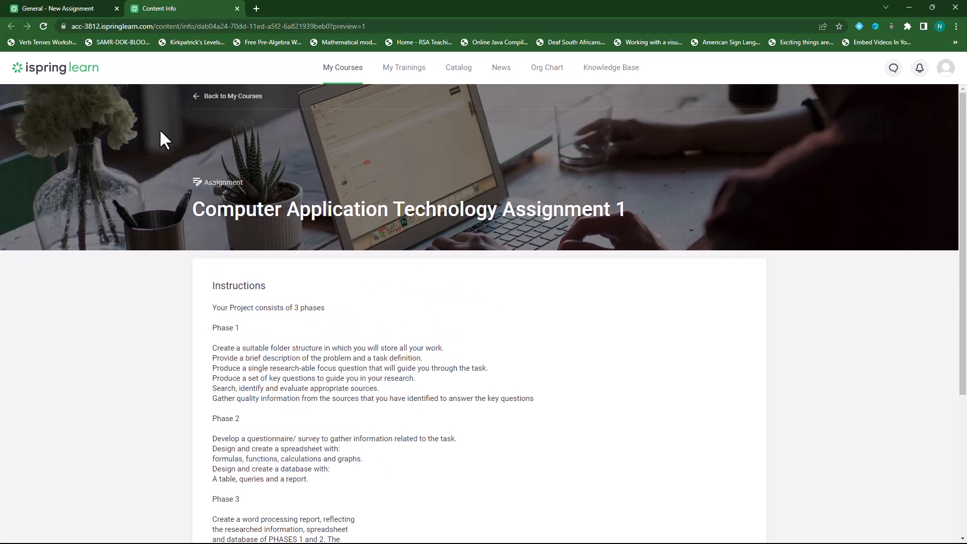
left_click(238, 8)
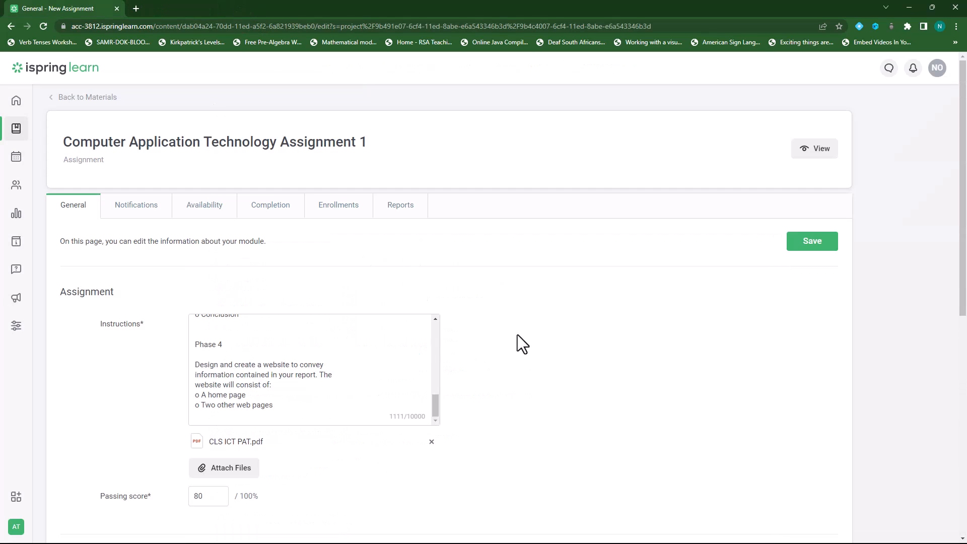
Open the assignment's notification settings and review the enrollment, user and completion notification options
left_click(137, 206)
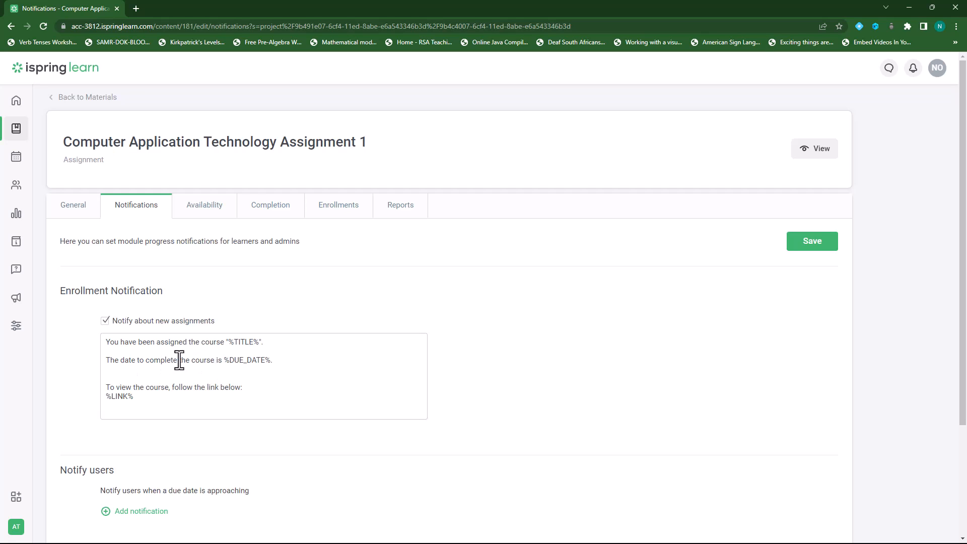
scroll(596, 350, "down", 2)
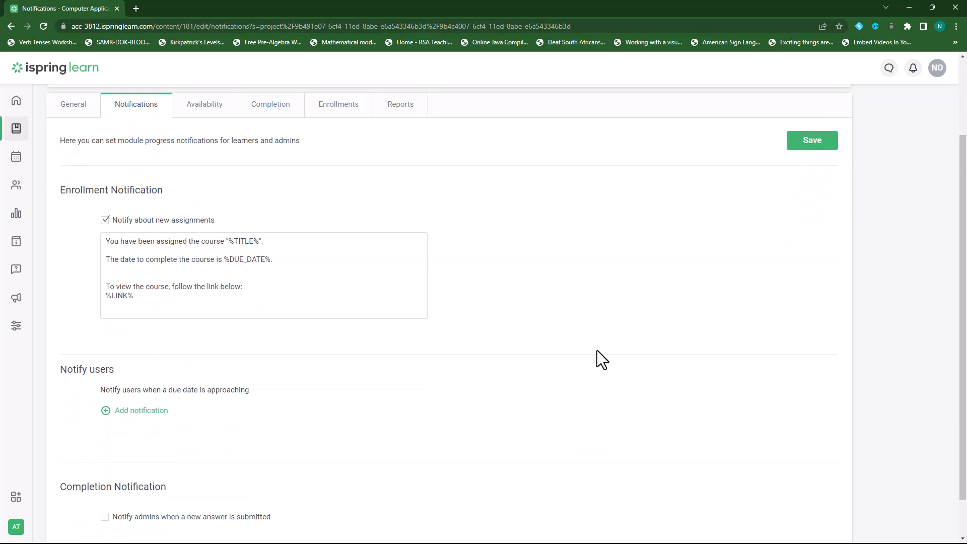
scroll(596, 349, "down", 1)
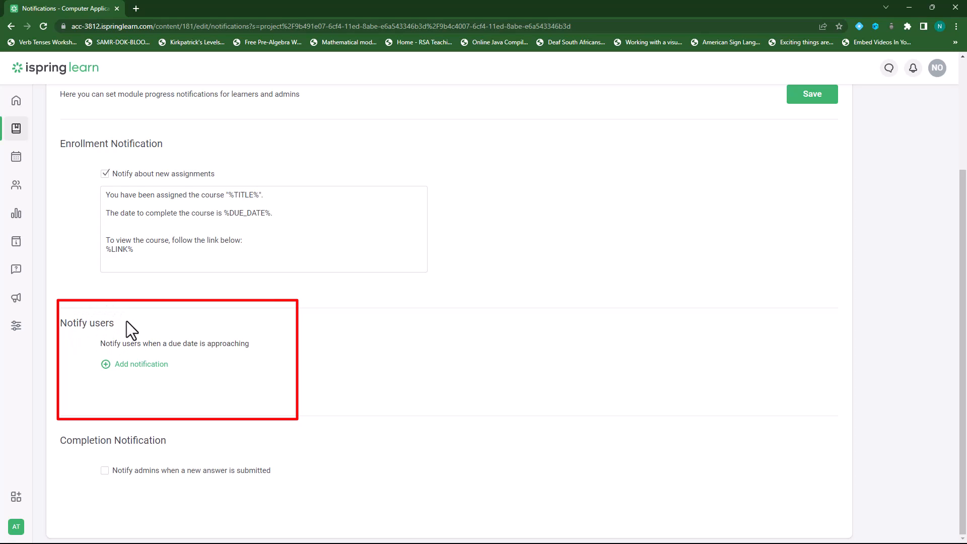
Try adding a due date reminder for users, examine its time unit options, and remove the reminder
left_click(107, 373)
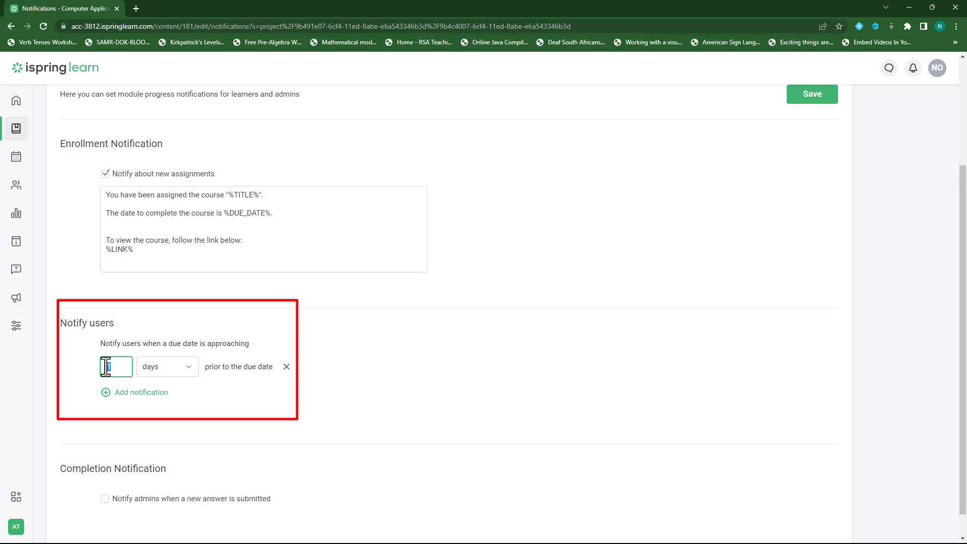
left_click(190, 370)
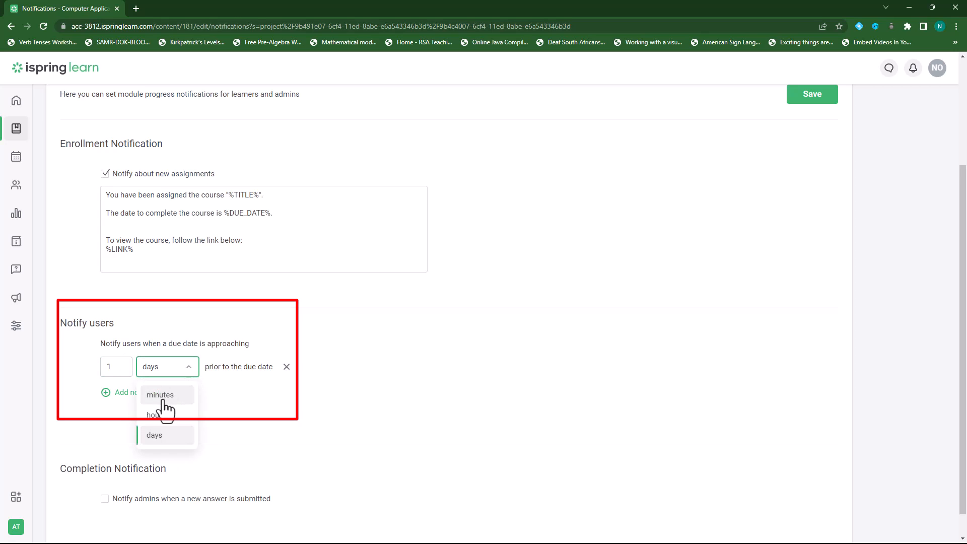
left_click(385, 414)
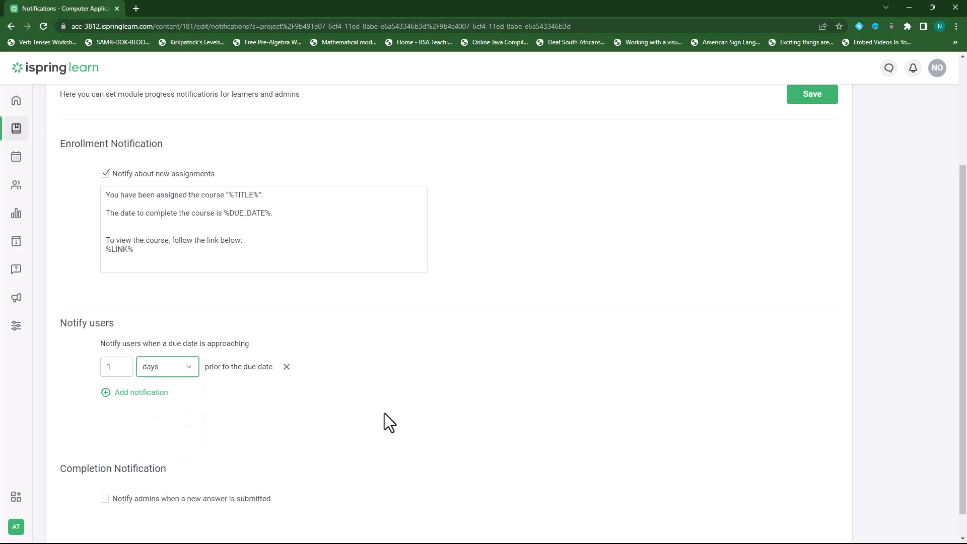
left_click(286, 367)
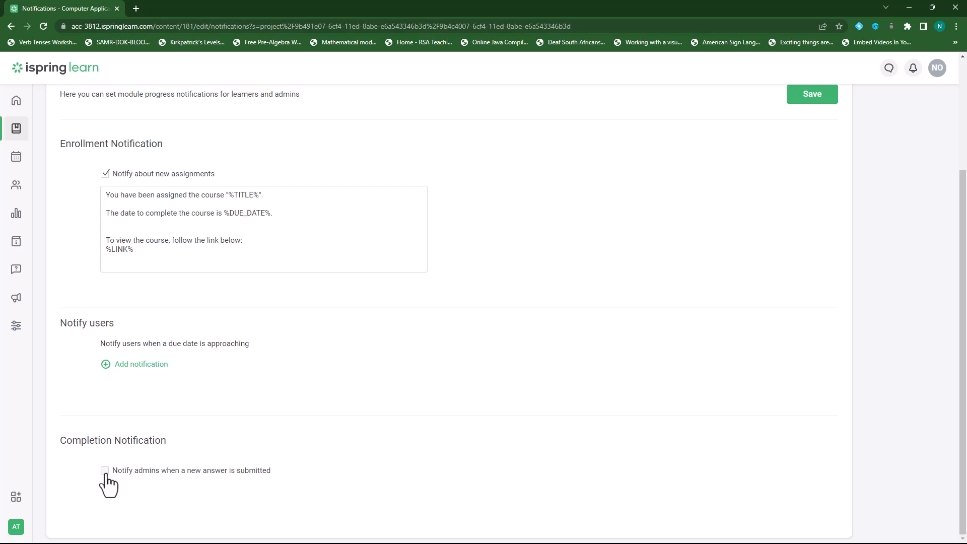
Save the assignment's notification settings and open its availability settings
scroll(503, 356, "up", 3)
left_click(820, 244)
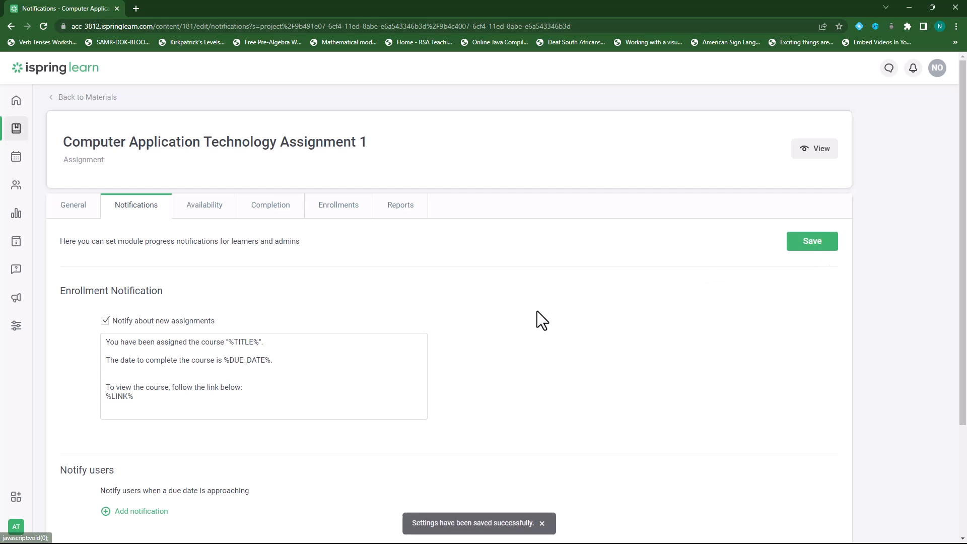
left_click(213, 211)
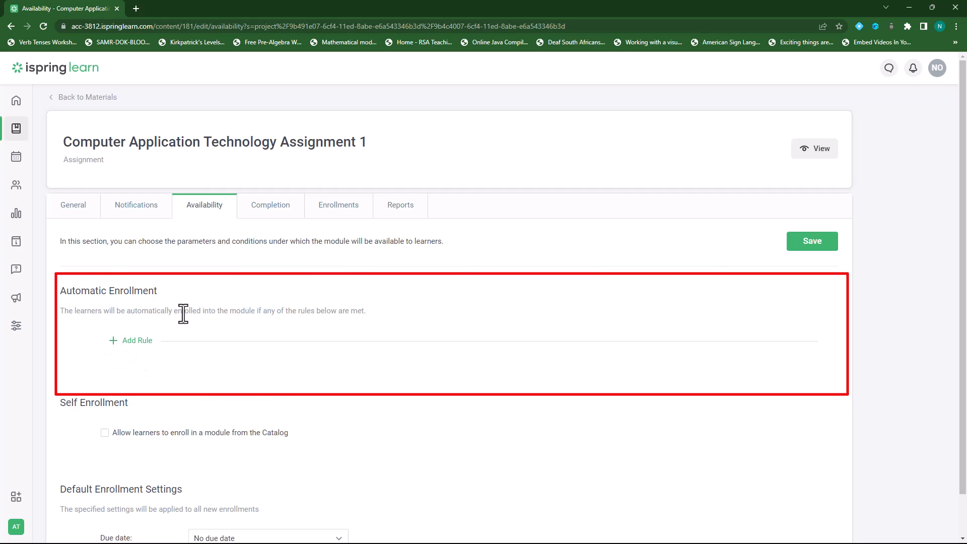
Try adding an automatic enrollment rule, examine its membership type and group choices, and delete the rule
left_click(115, 342)
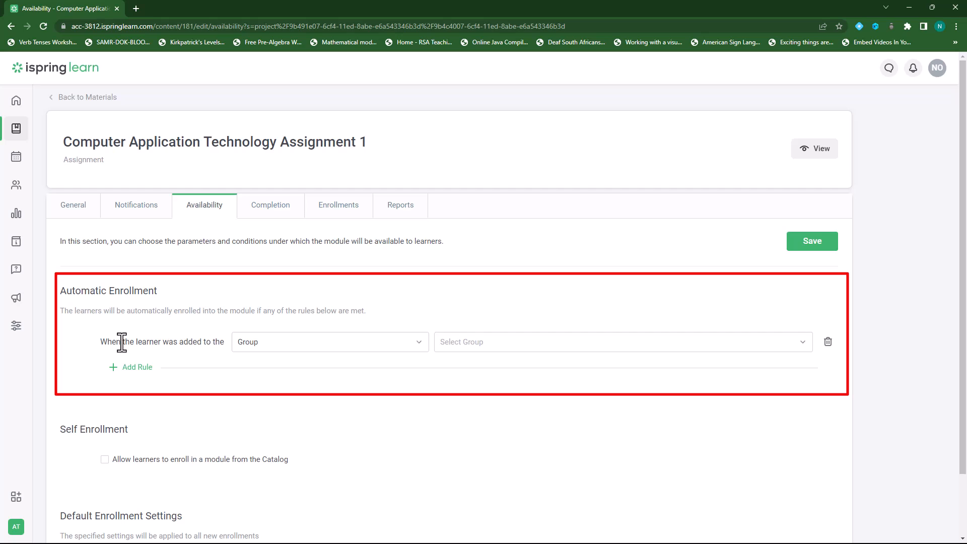
left_click(396, 345)
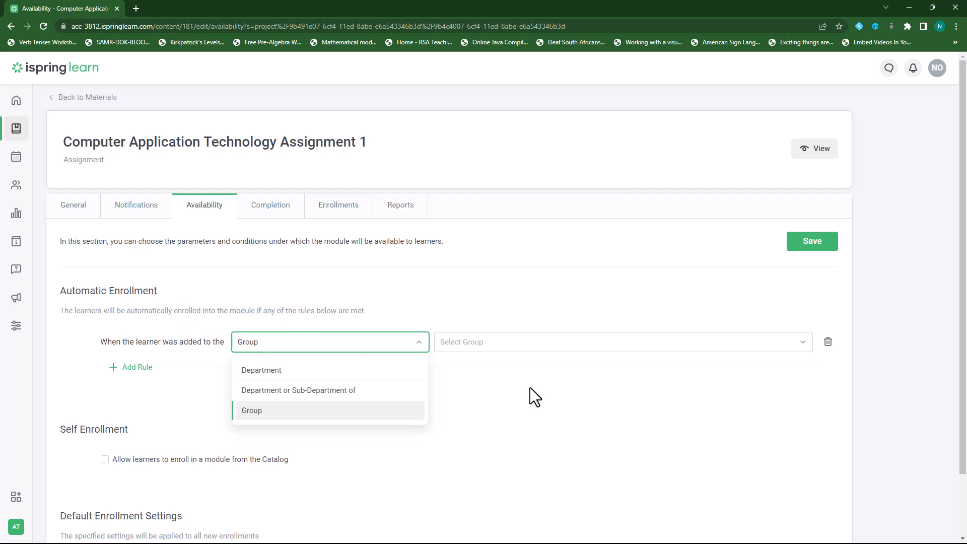
left_click(510, 342)
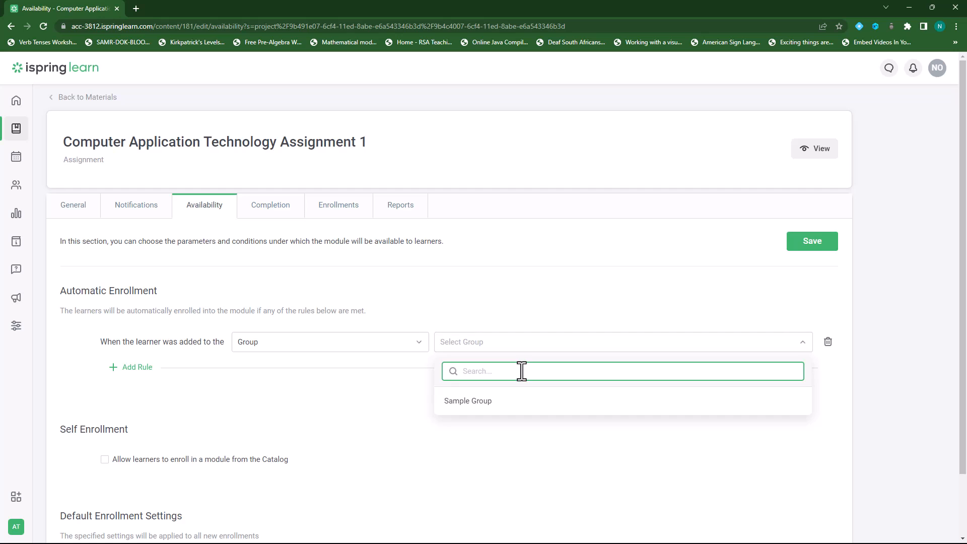
left_click(827, 342)
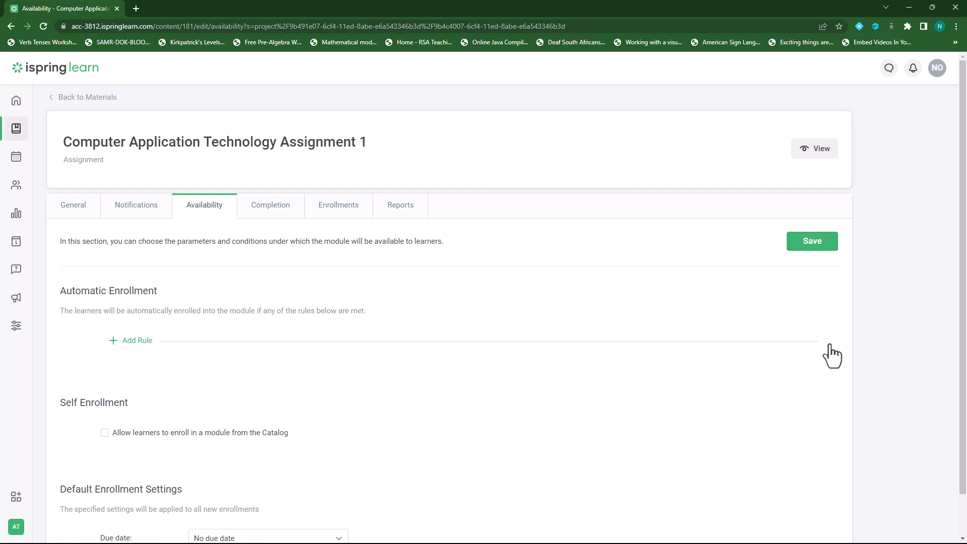
Try allowing self enrollment from the Catalog, examine the category and administrator approval options, and disable self enrollment again
scroll(415, 360, "down", 1)
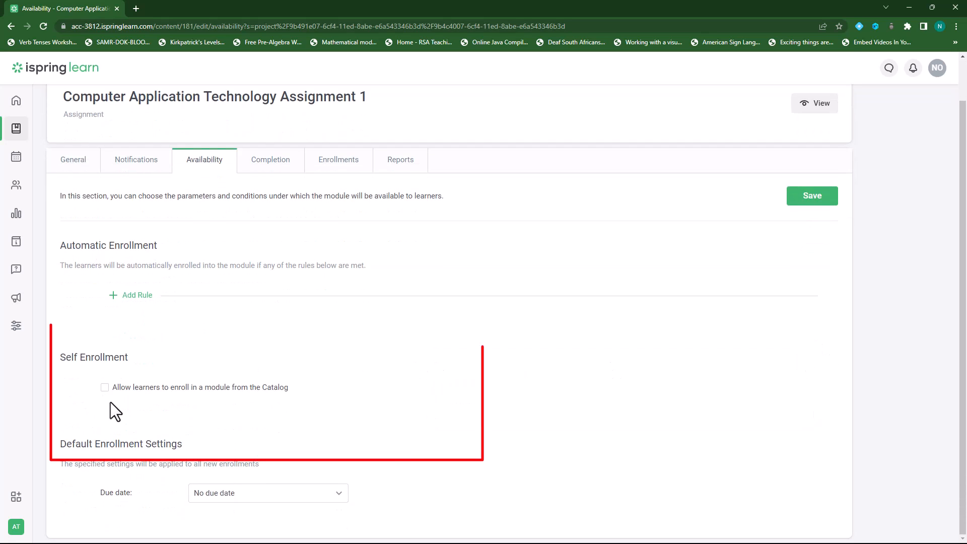
left_click(106, 387)
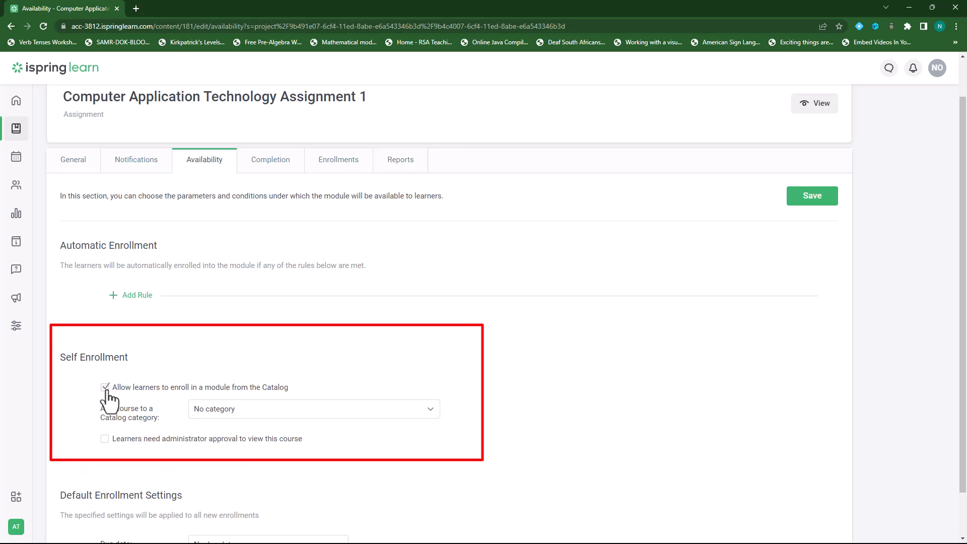
left_click(361, 415)
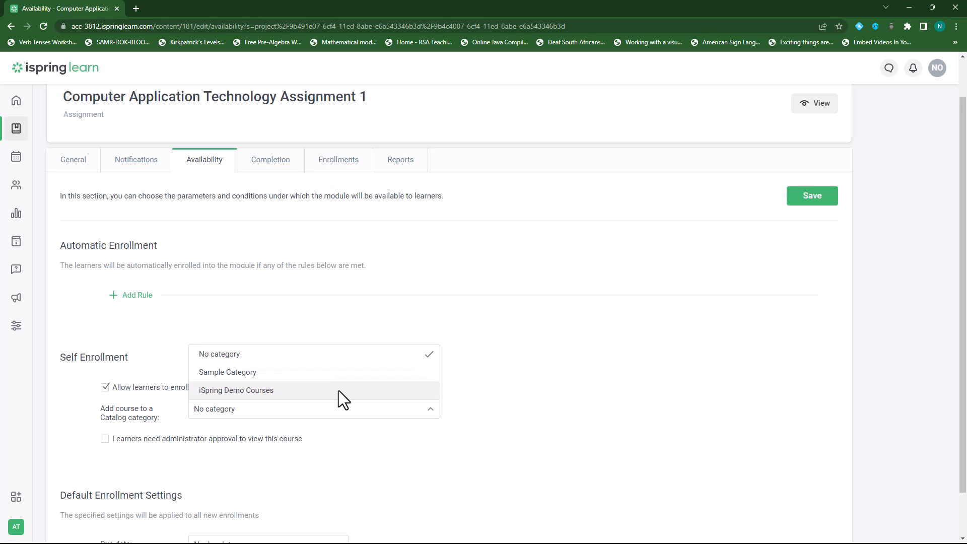
left_click(547, 382)
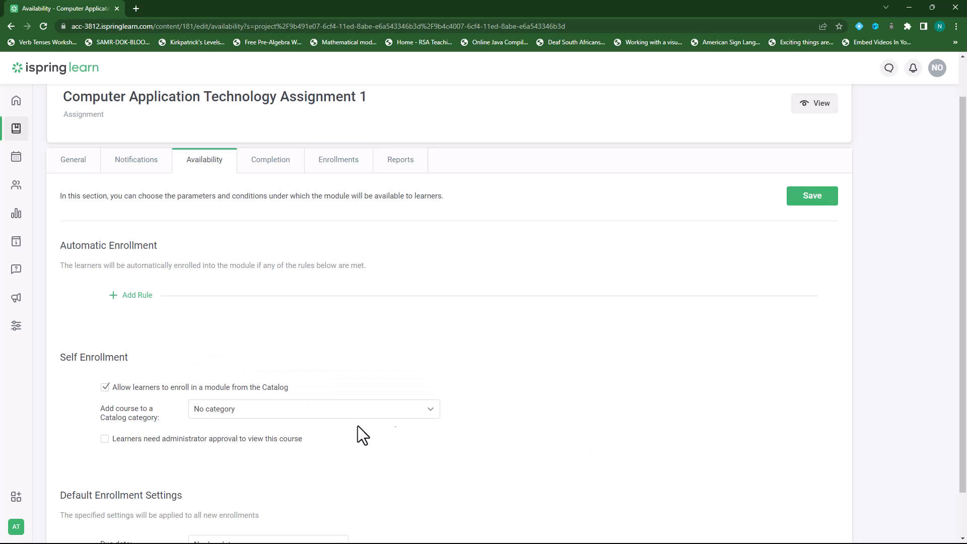
left_click(104, 439)
left_click(383, 416)
left_click(339, 456)
left_click(105, 387)
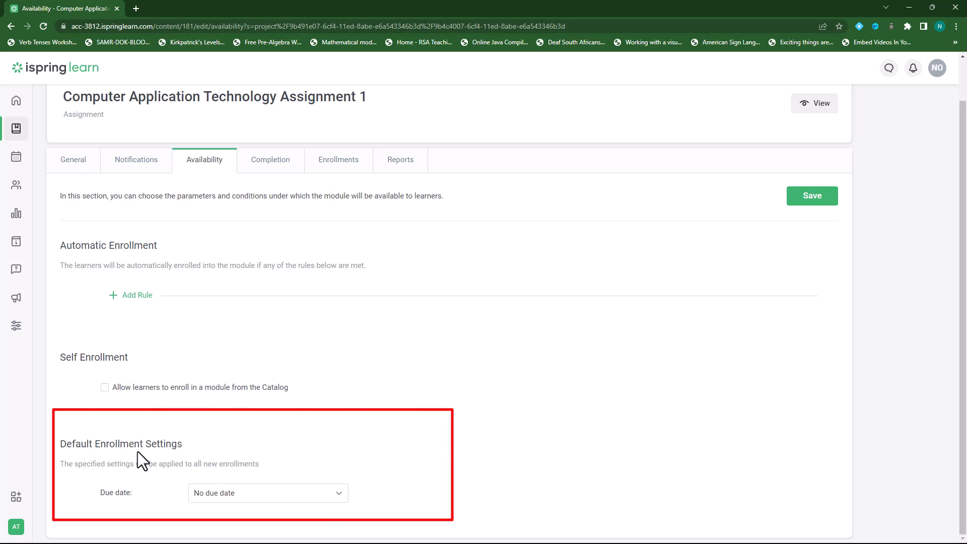
Try a default due date of "For a period" with access restricted "After due date", and return it to "No due date"
left_click(246, 496)
left_click(235, 478)
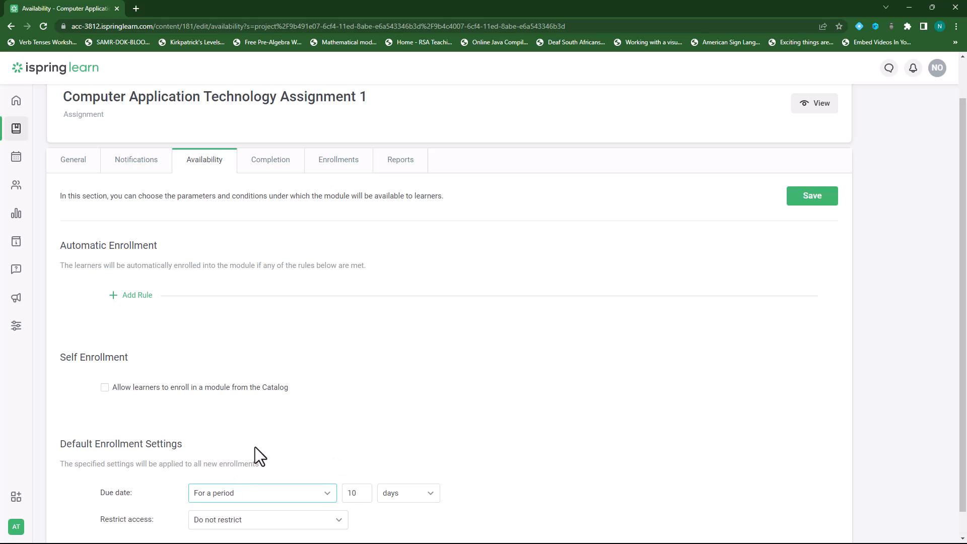
scroll(313, 444, "down", 1)
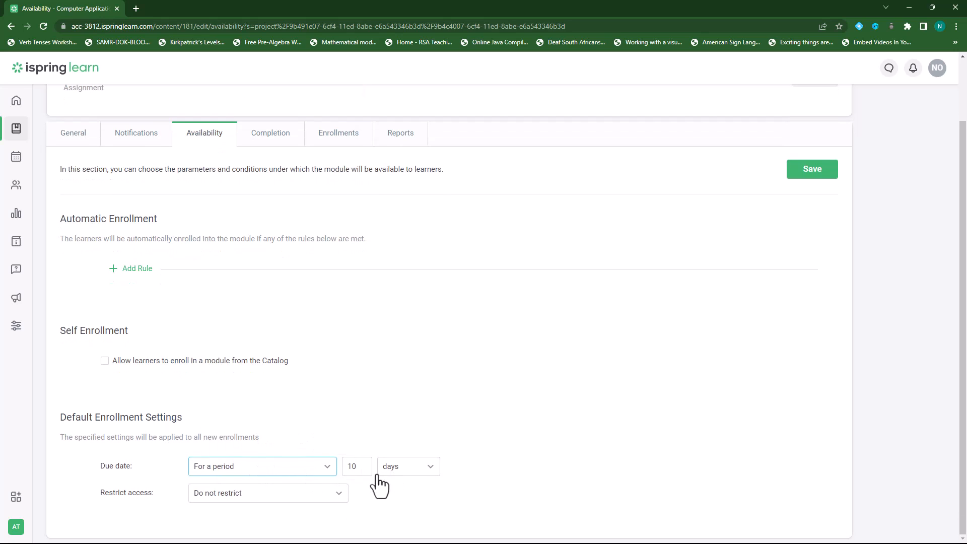
left_click(268, 496)
left_click(241, 474)
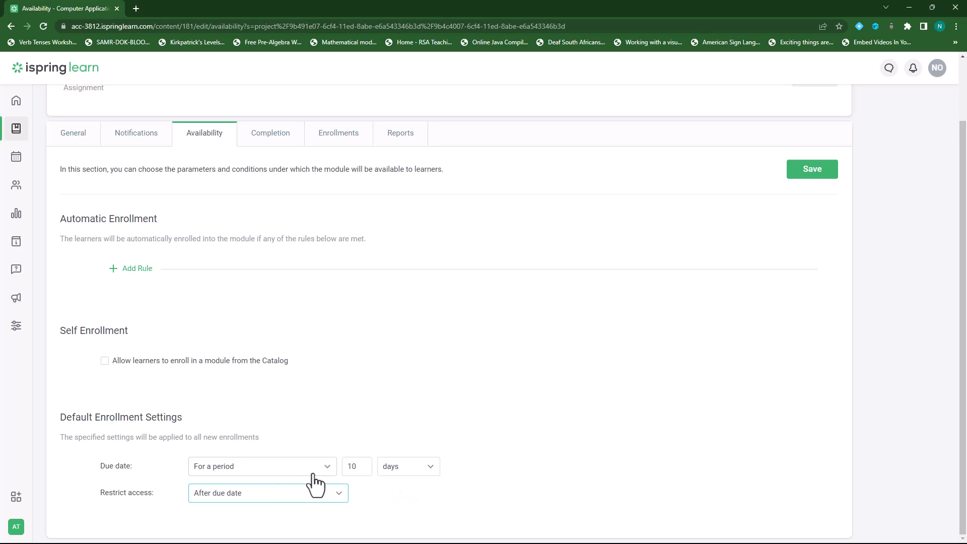
left_click(292, 468)
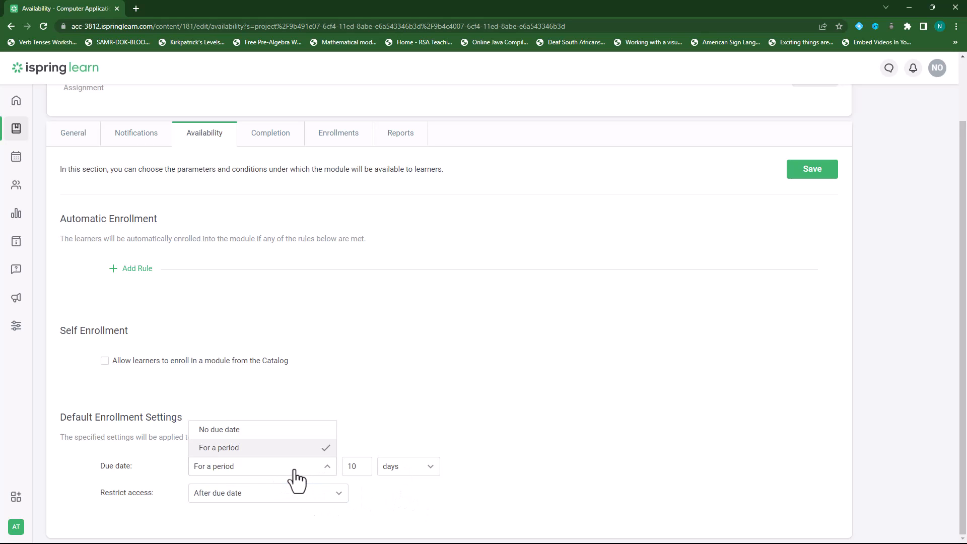
left_click(249, 431)
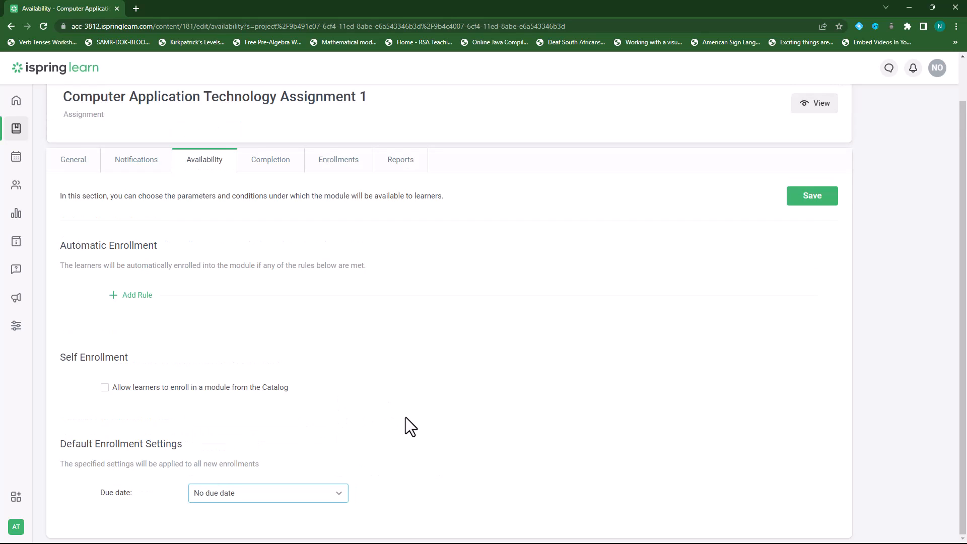
Save the assignment's availability settings and open its completion settings
left_click(809, 201)
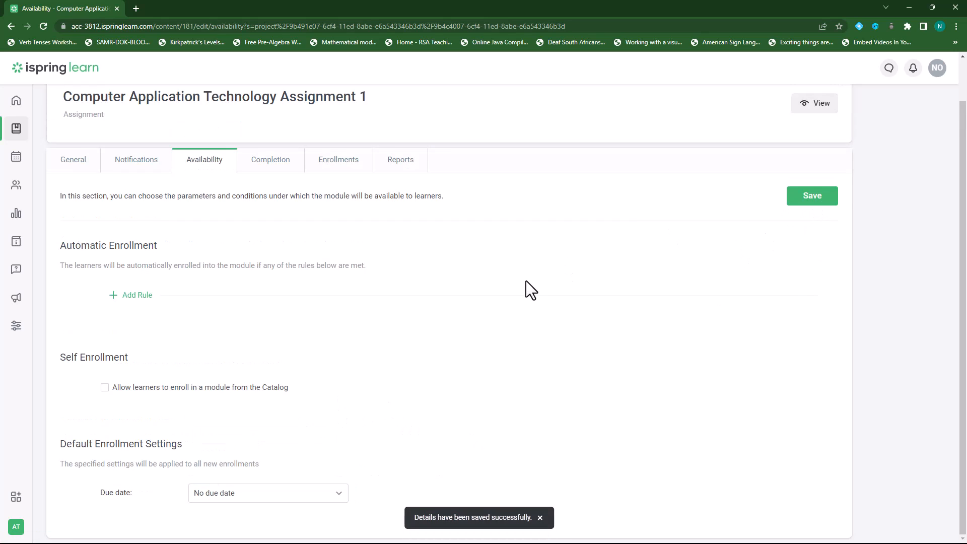
left_click(265, 165)
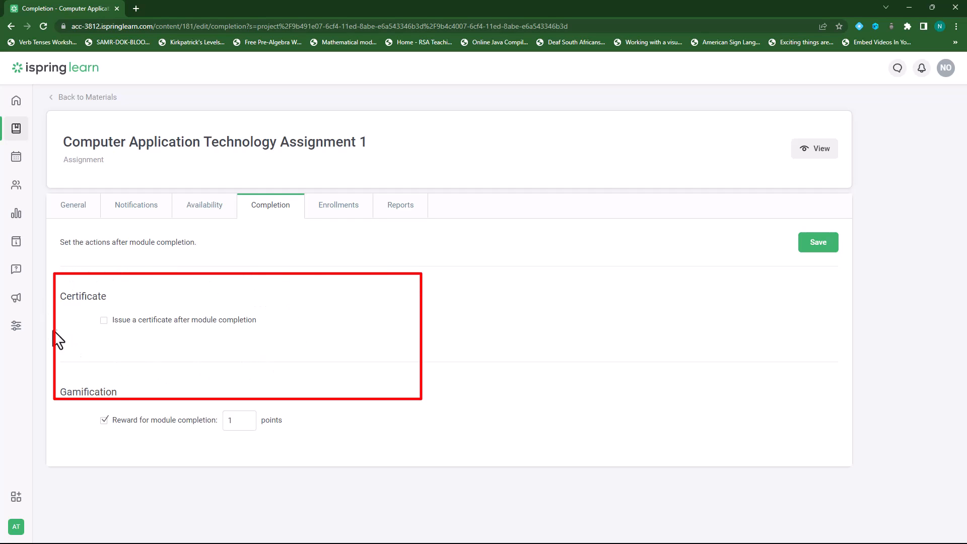
Try issuing a certificate after module completion, preview its template and validity period options, and disable the certificate again
left_click(103, 320)
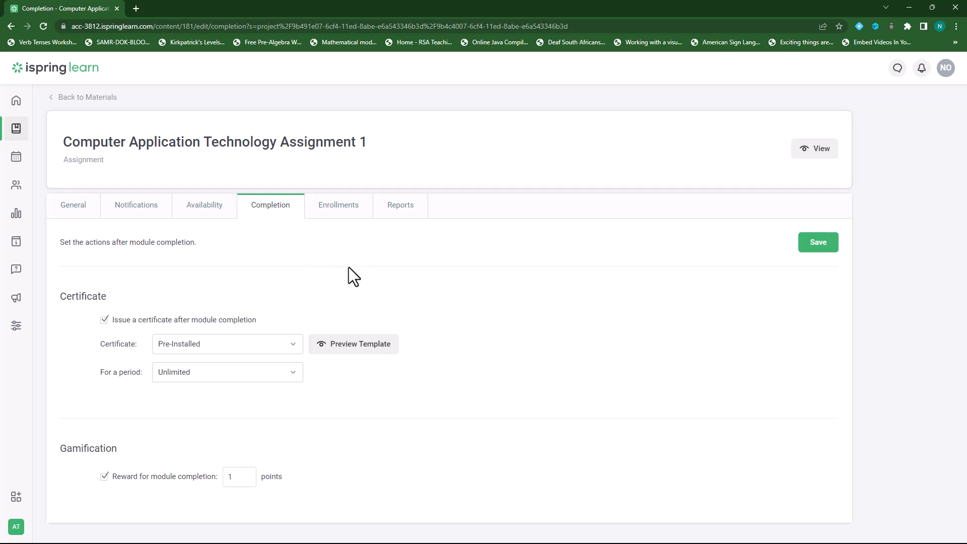
left_click(358, 355)
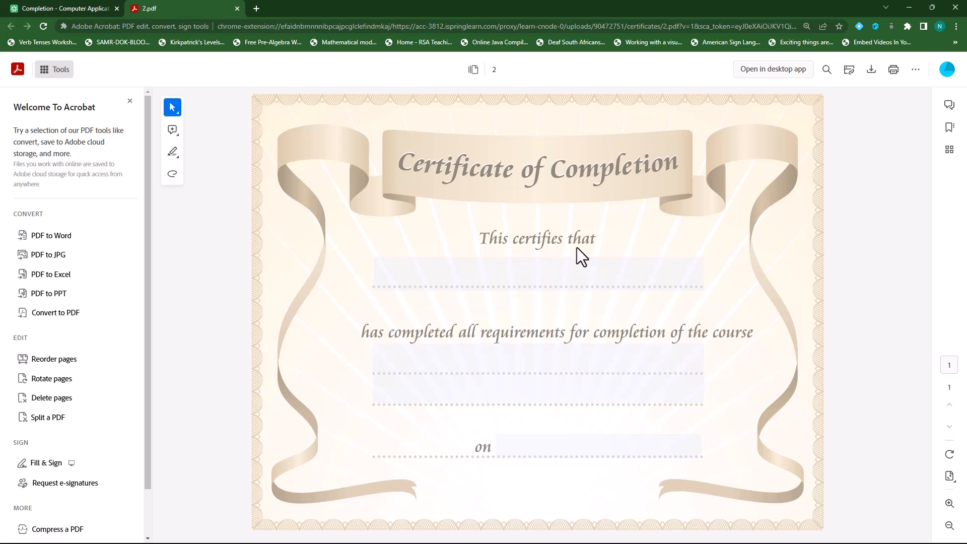
left_click(579, 282)
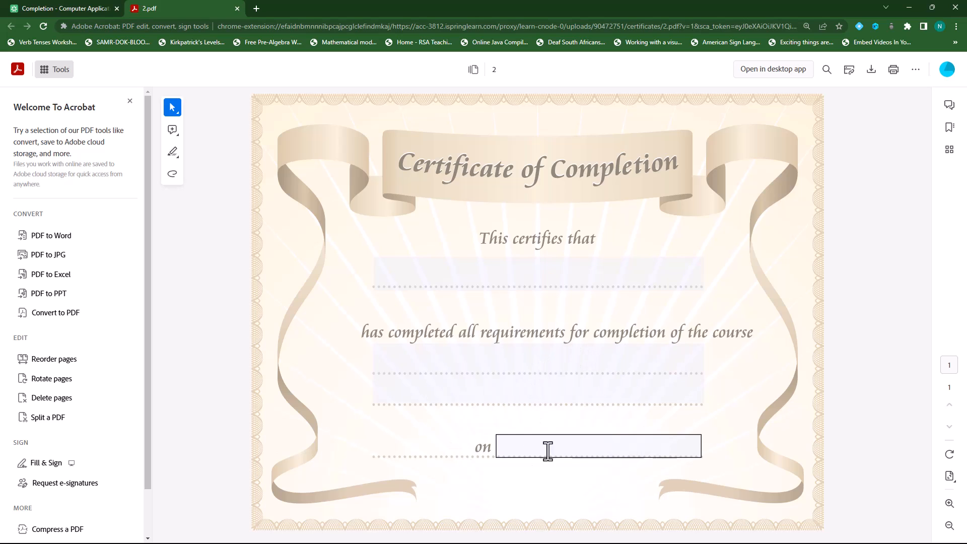
left_click(237, 9)
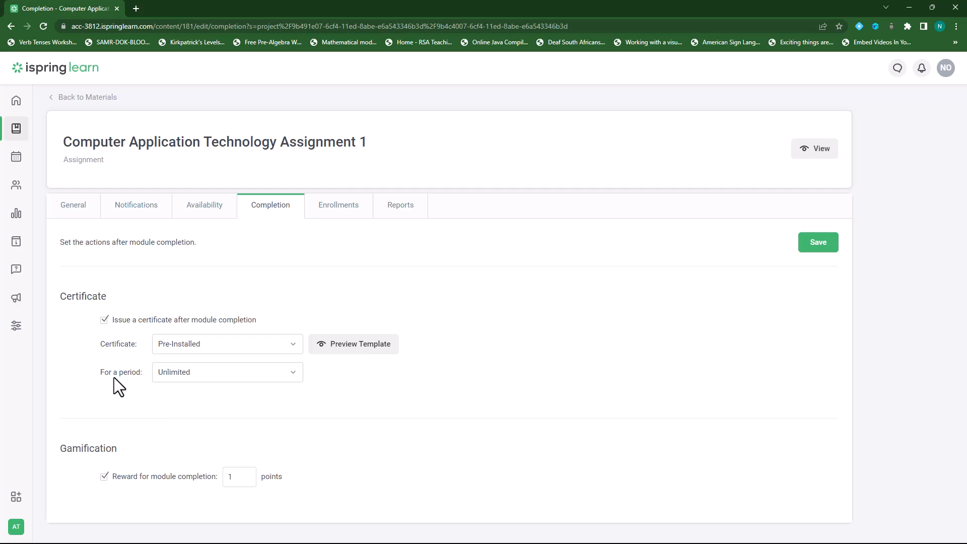
left_click(211, 382)
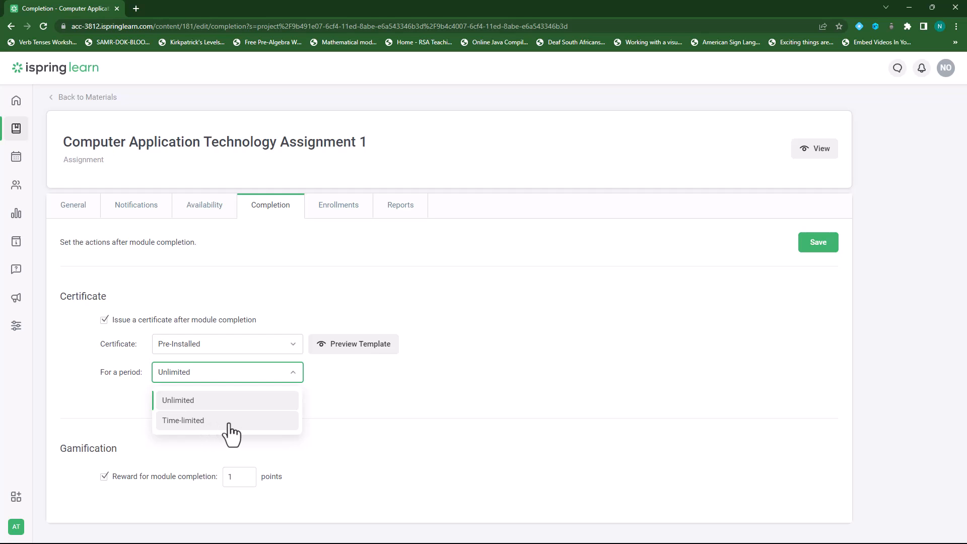
left_click(418, 395)
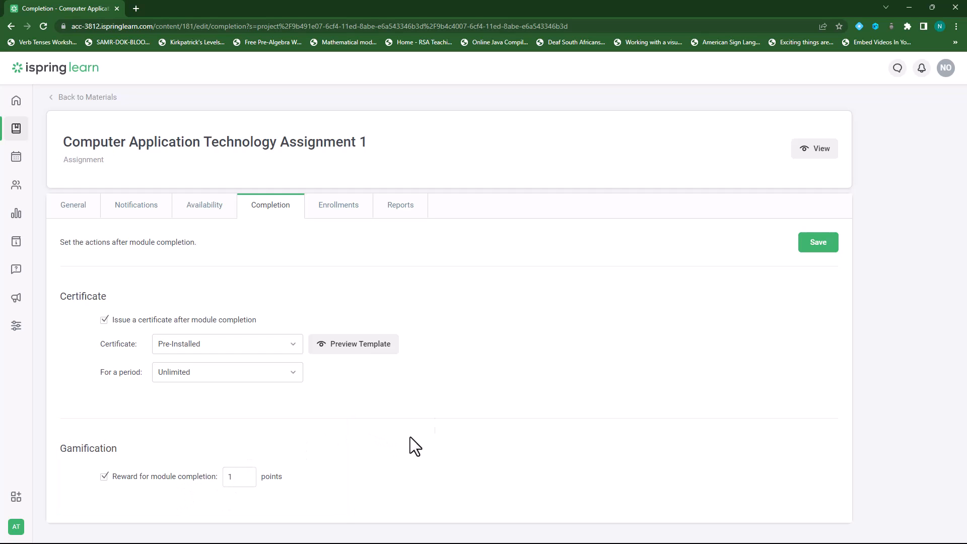
left_click(104, 320)
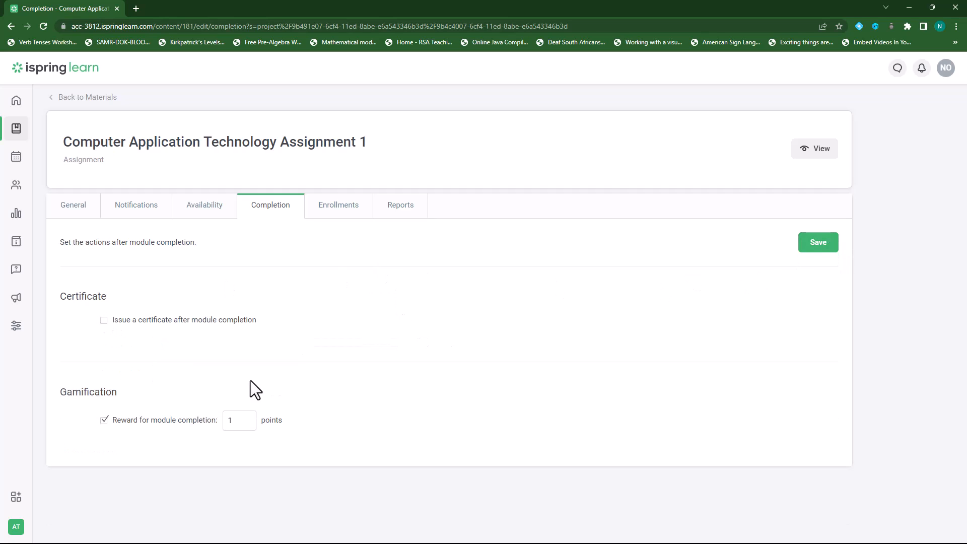
Save the assignment's completion settings and look at its enrollments and reports sections
left_click(806, 258)
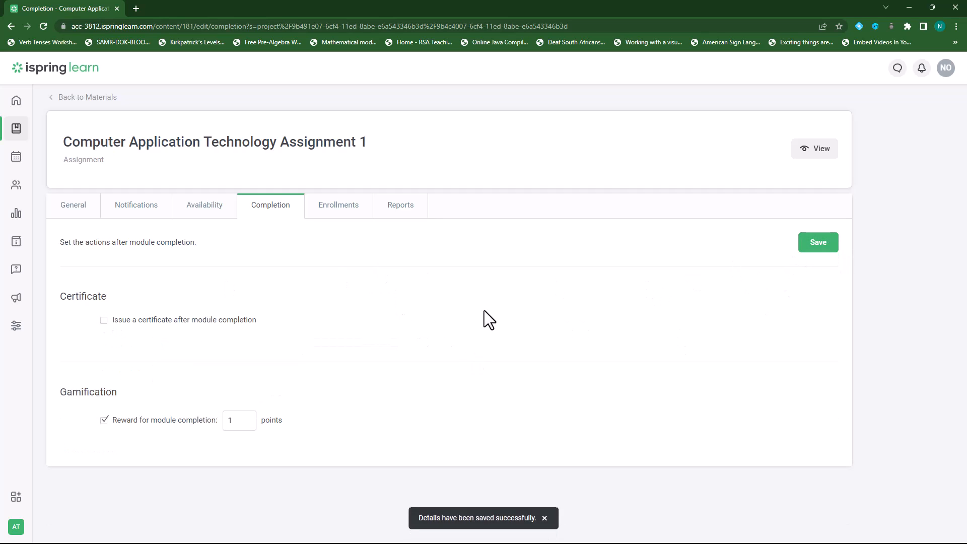
left_click(347, 214)
left_click(400, 214)
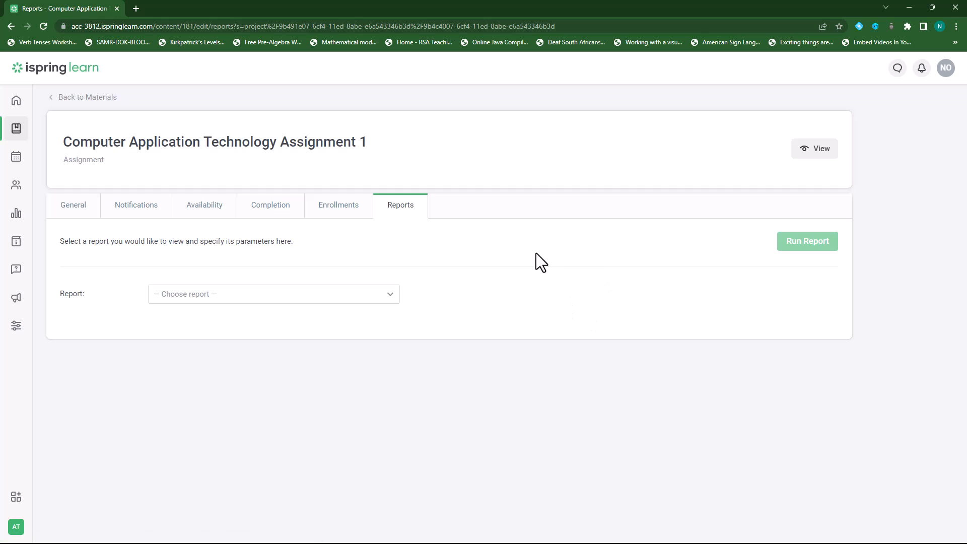
Preview the assignment as a learner and review its title, instructions and attached PDF
left_click(813, 153)
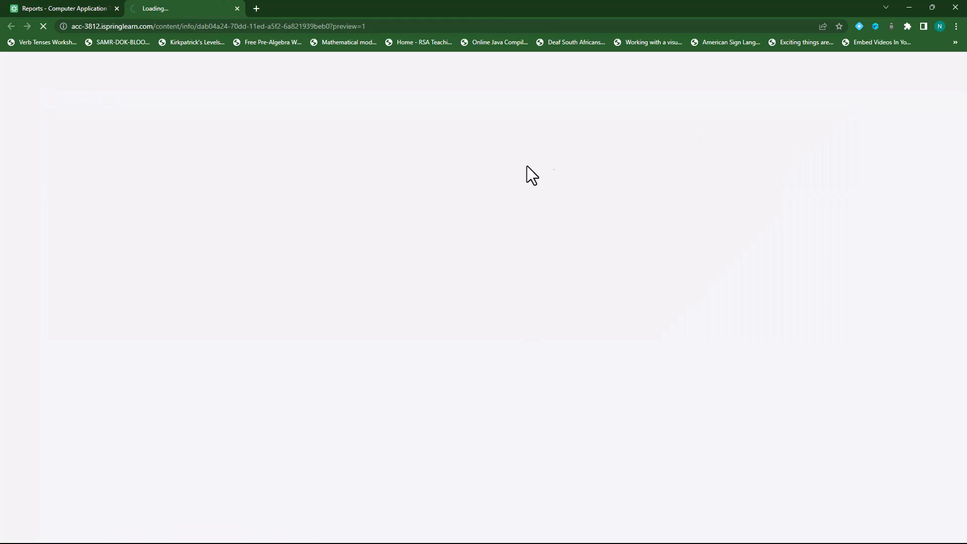
scroll(480, 351, "down", 5)
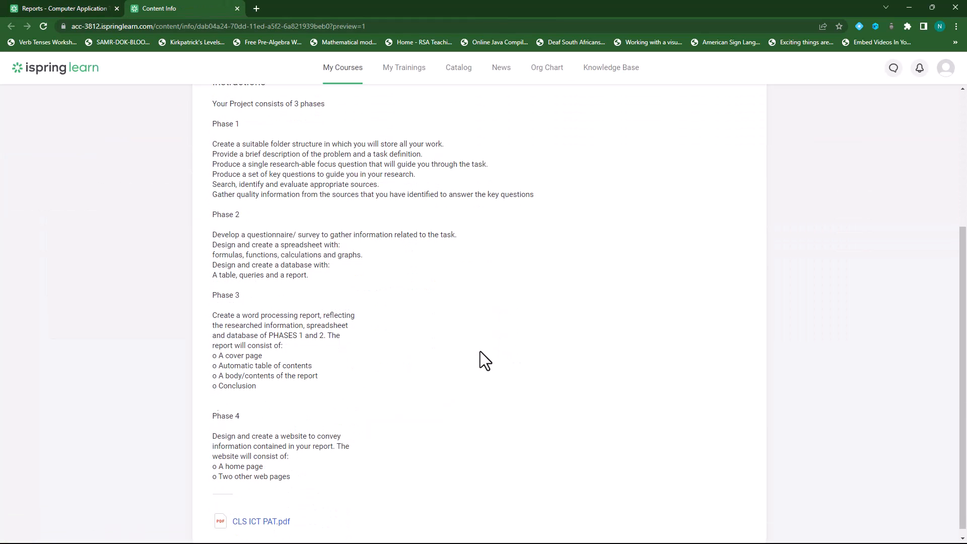
scroll(480, 352, "up", 3)
scroll(468, 276, "up", 1)
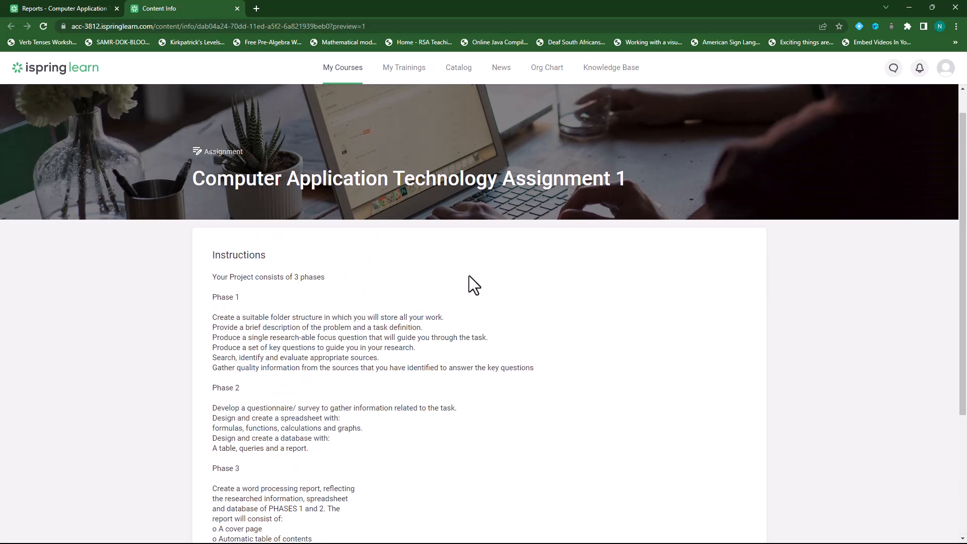
scroll(468, 276, "down", 4)
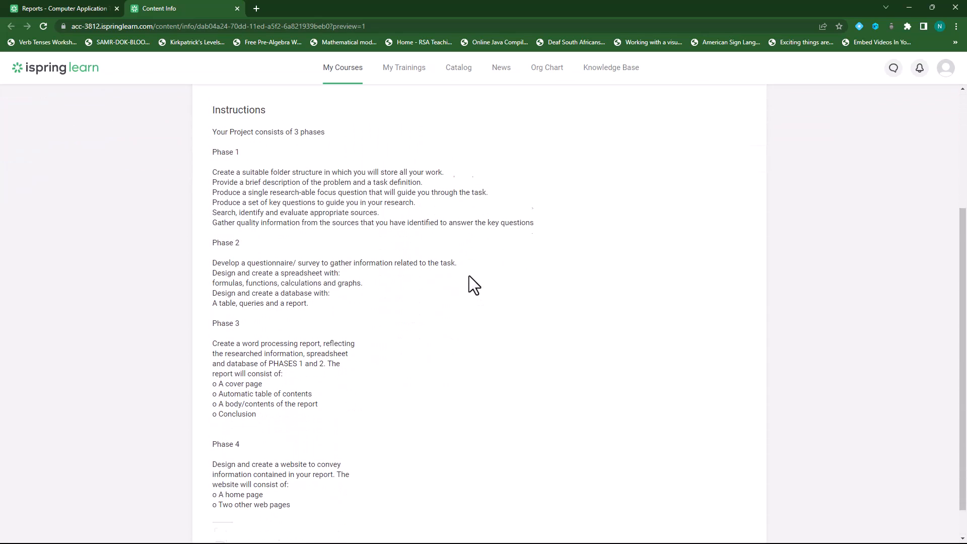
Close the assignment preview, look at the dashboard and return to the Computers for all learning content
scroll(469, 276, "up", 5)
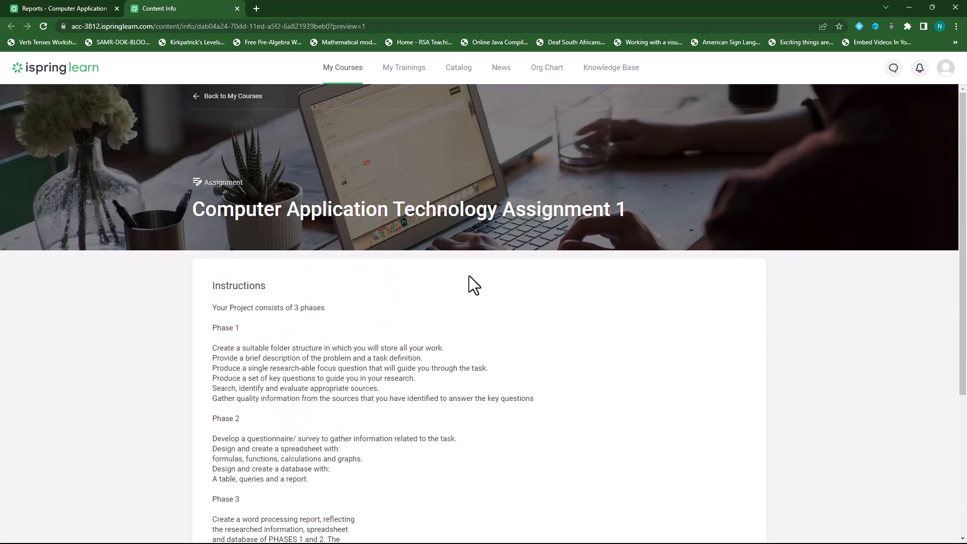
left_click(237, 8)
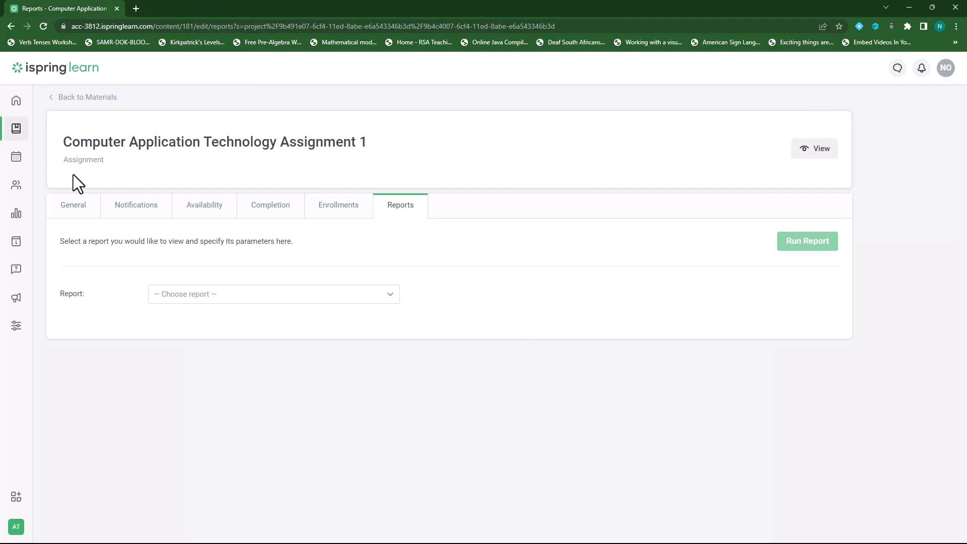
left_click(16, 100)
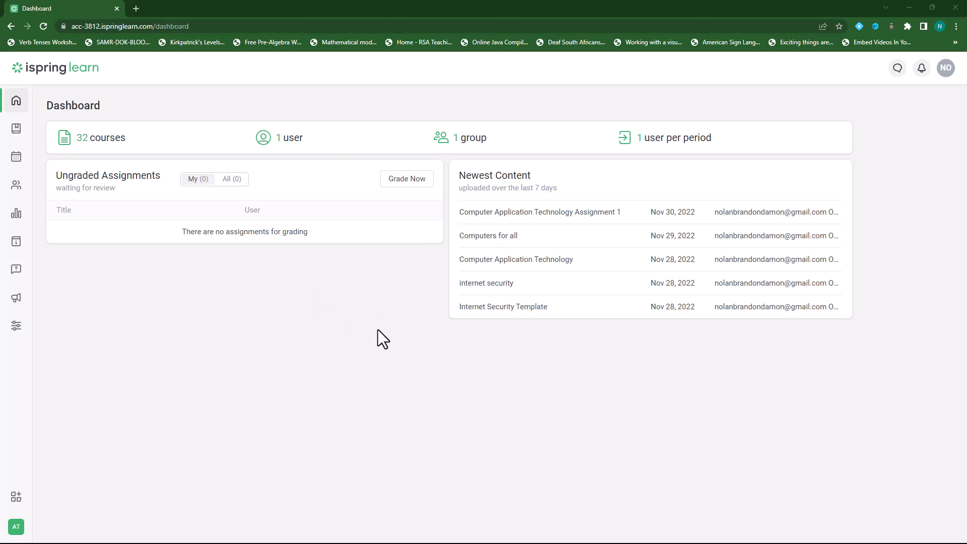
left_click(17, 130)
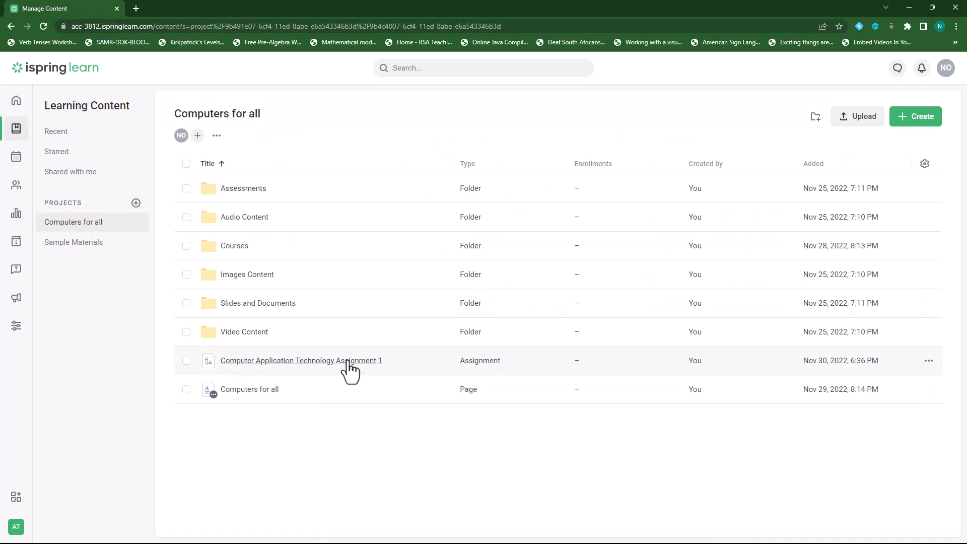
Look at the user enrollment dialog for Computer Application Technology Assignment 1 and its advanced search filters, and close it without enrolling anyone
left_click(928, 362)
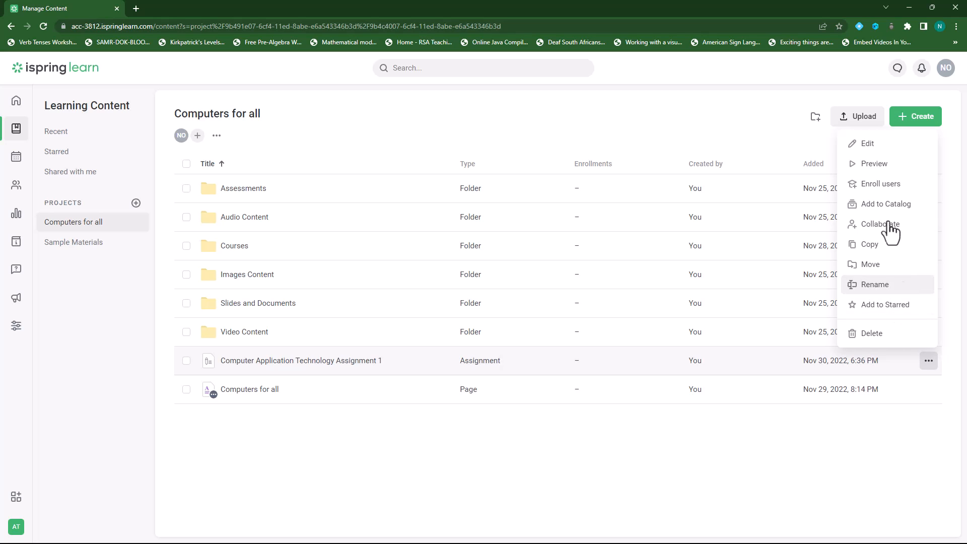
left_click(889, 185)
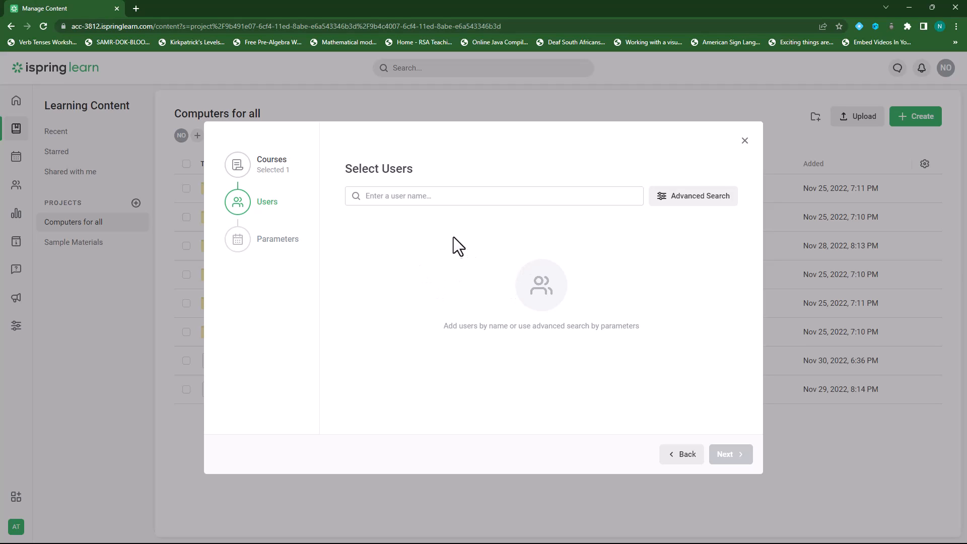
left_click(670, 201)
left_click(412, 221)
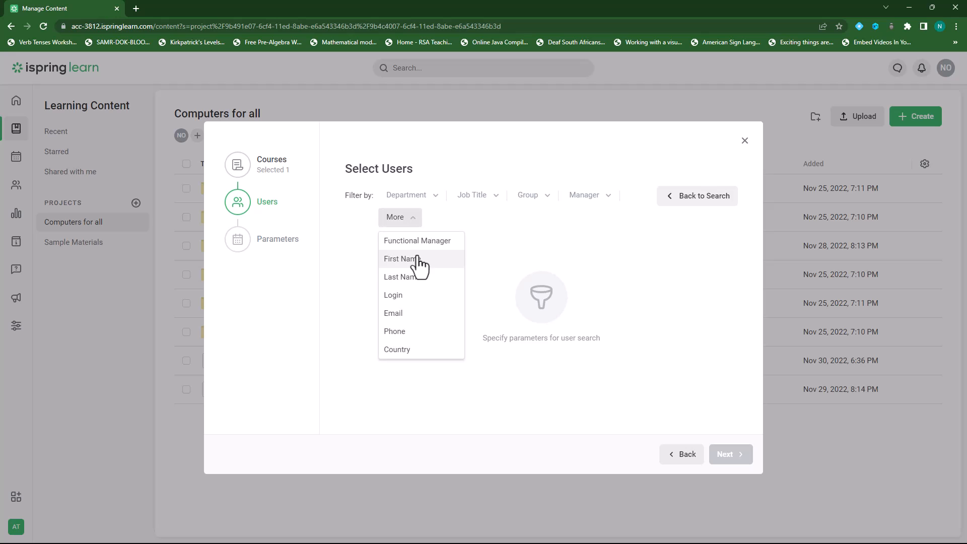
left_click(745, 141)
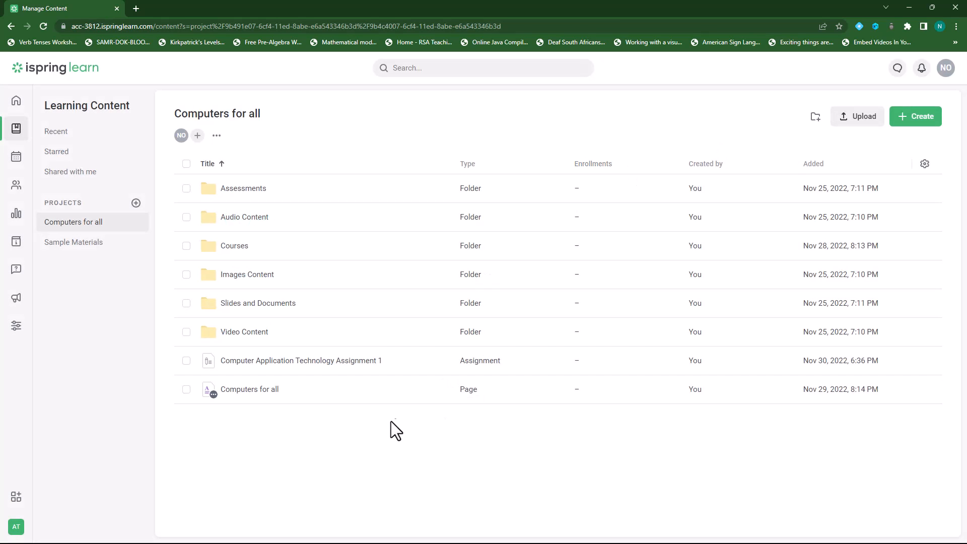
View the grading overview for ungraded assignments from the dashboard and return to the Computers for all learning content
left_click(16, 101)
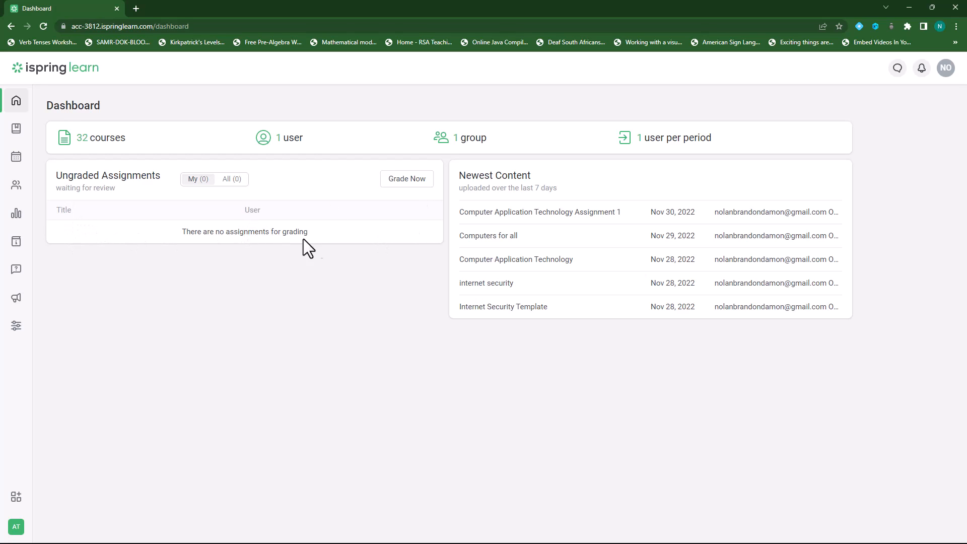
left_click(402, 187)
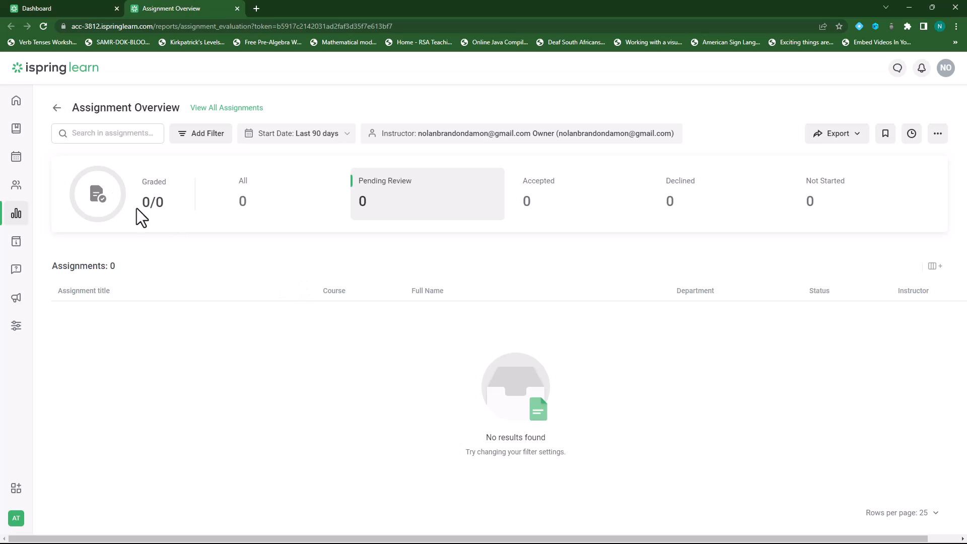
left_click(16, 101)
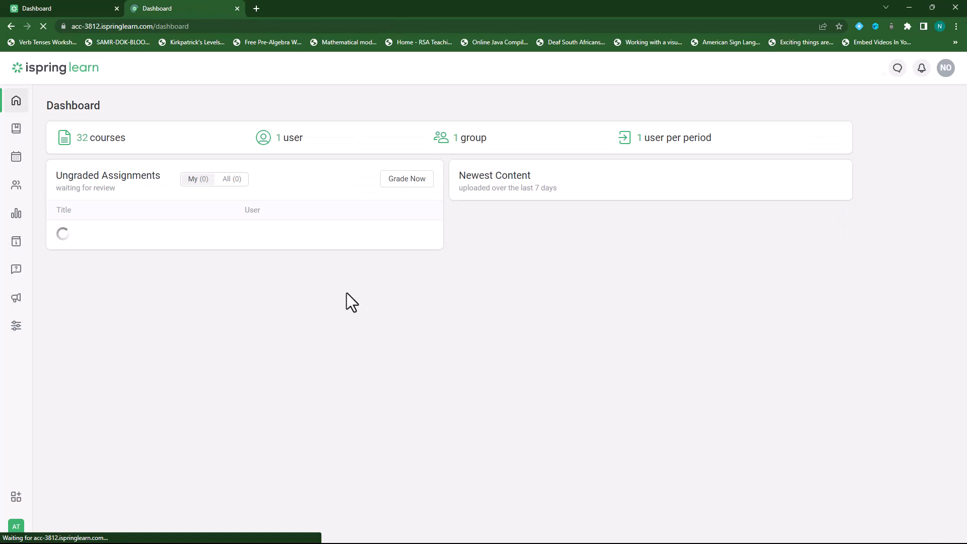
left_click(19, 130)
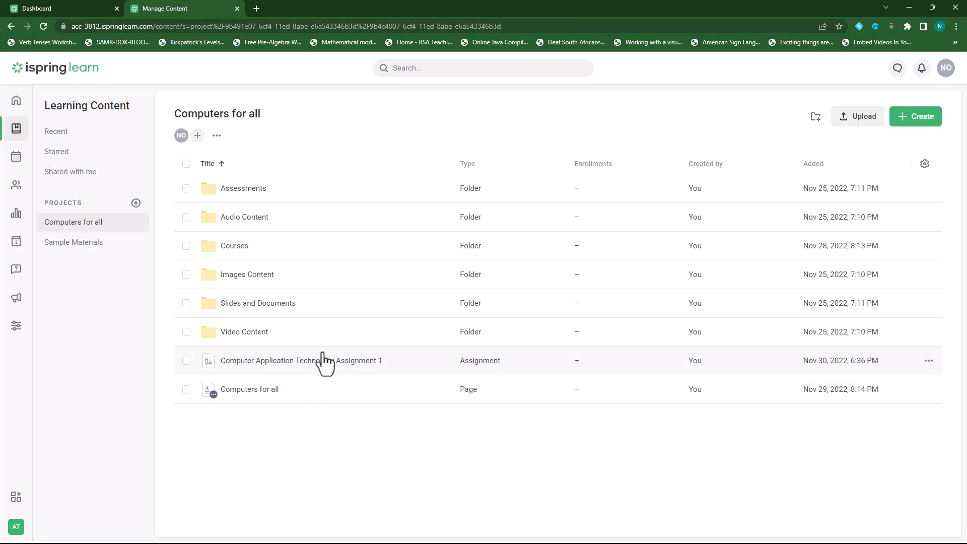
left_click(363, 369)
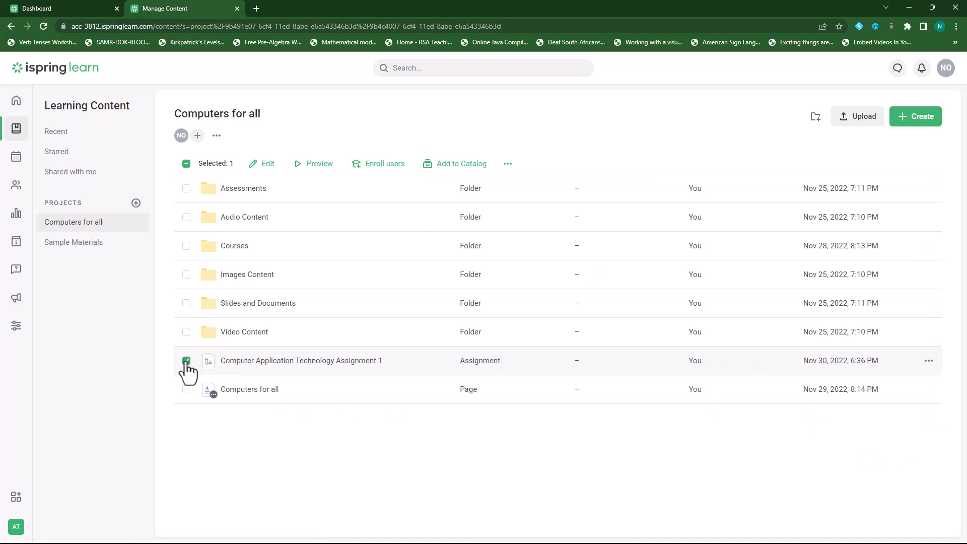
left_click(508, 164)
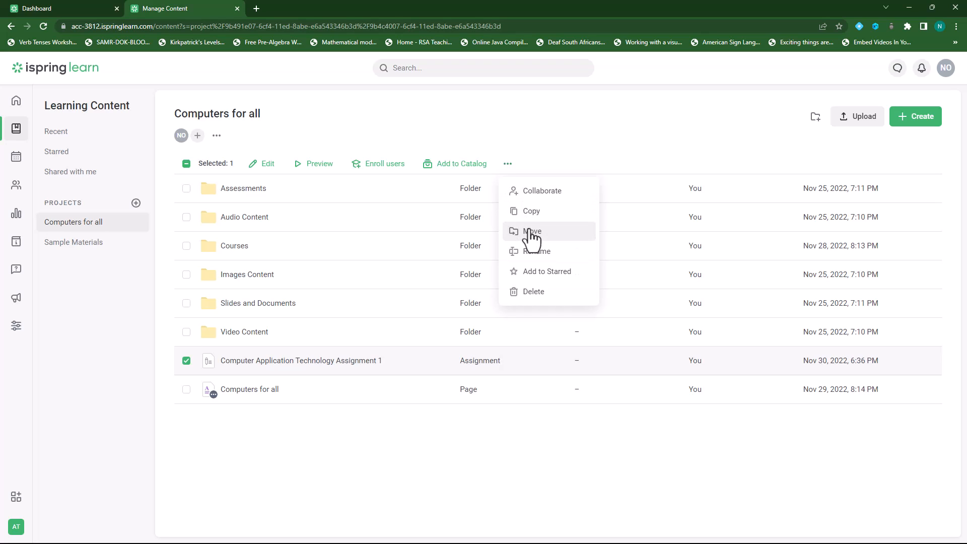
left_click(186, 361)
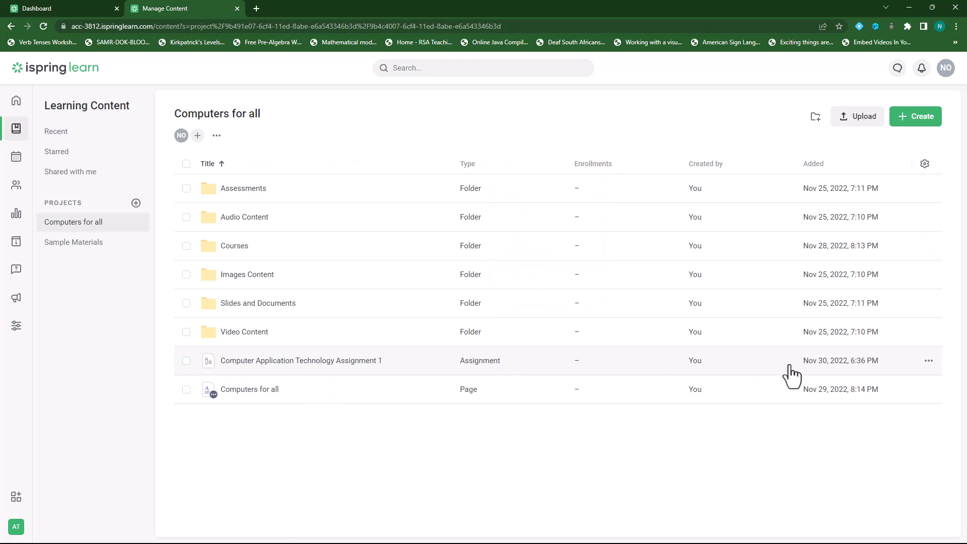
Move Computer Application Technology Assignment 1 into the Assessments folder of the Computers for all project
left_click(929, 361)
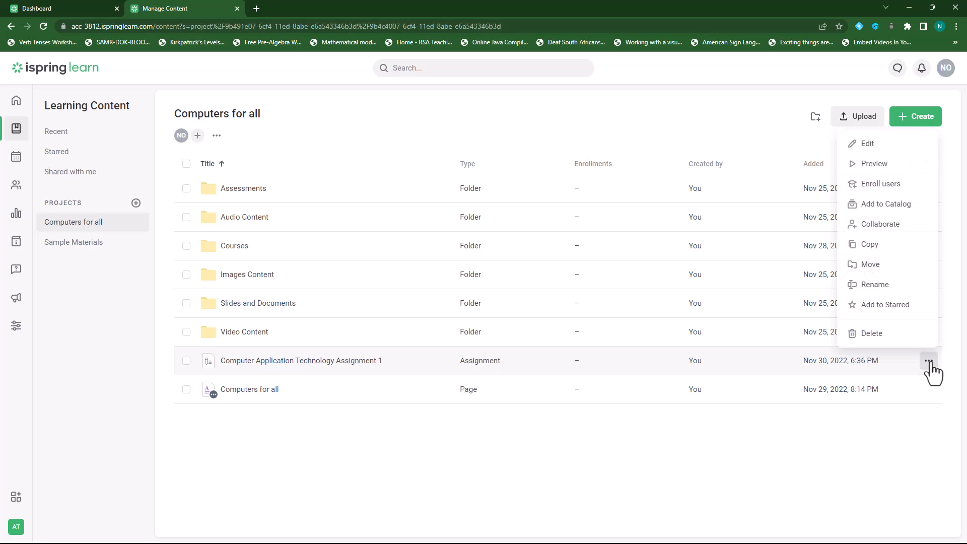
left_click(886, 265)
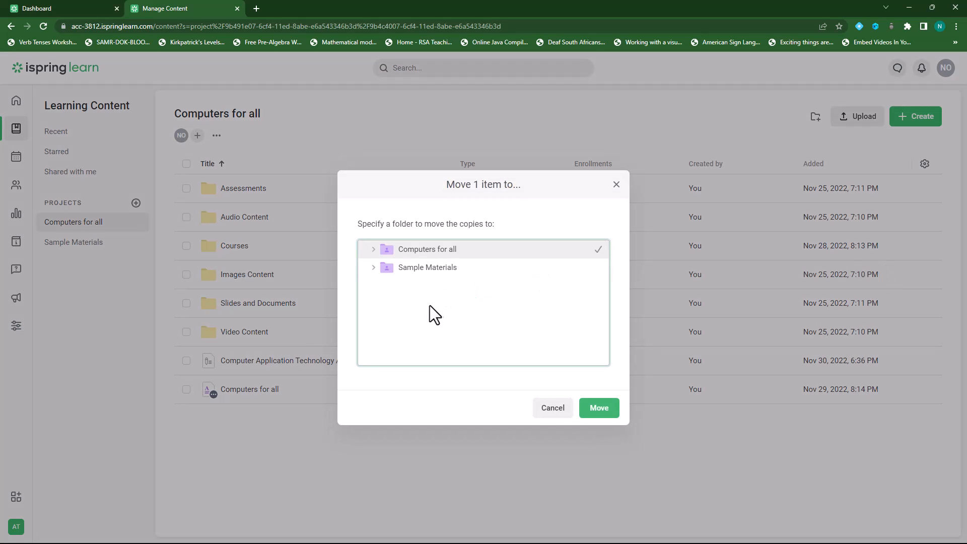
left_click(373, 250)
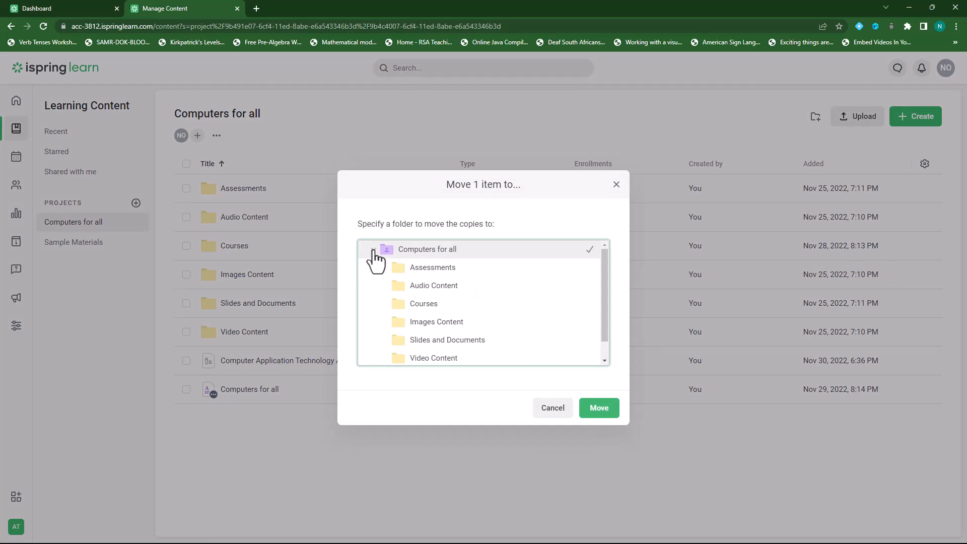
left_click(398, 272)
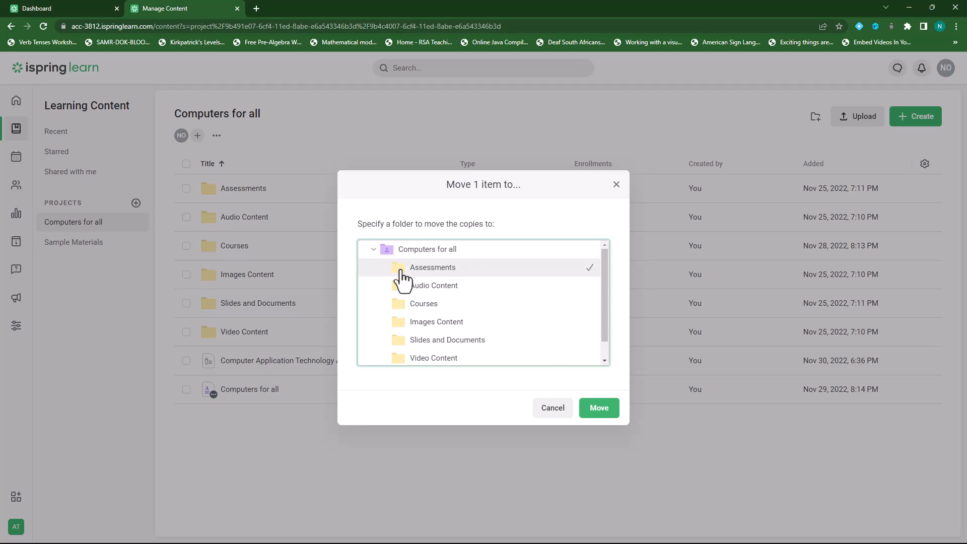
left_click(601, 409)
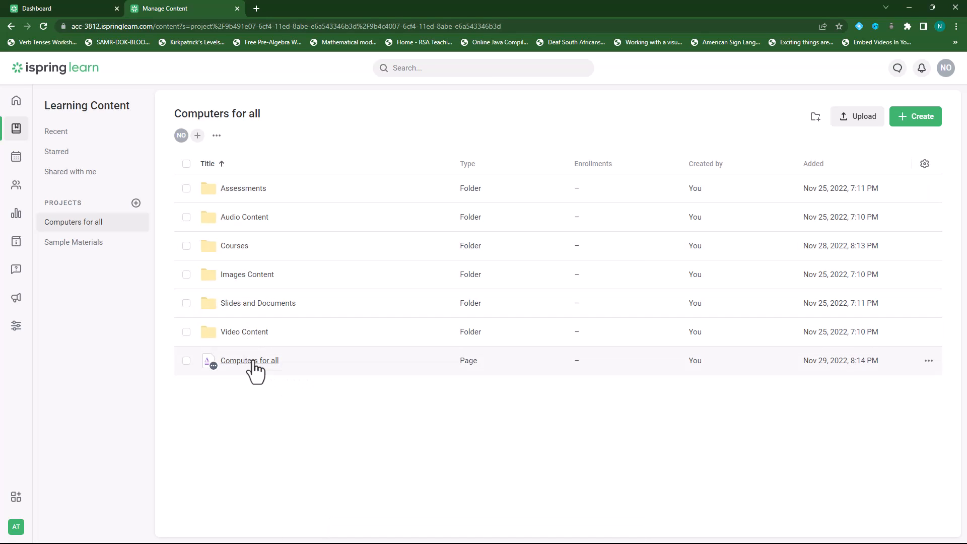
Create a folder named Pages in the Computers for all project
left_click(815, 118)
type("Pages")
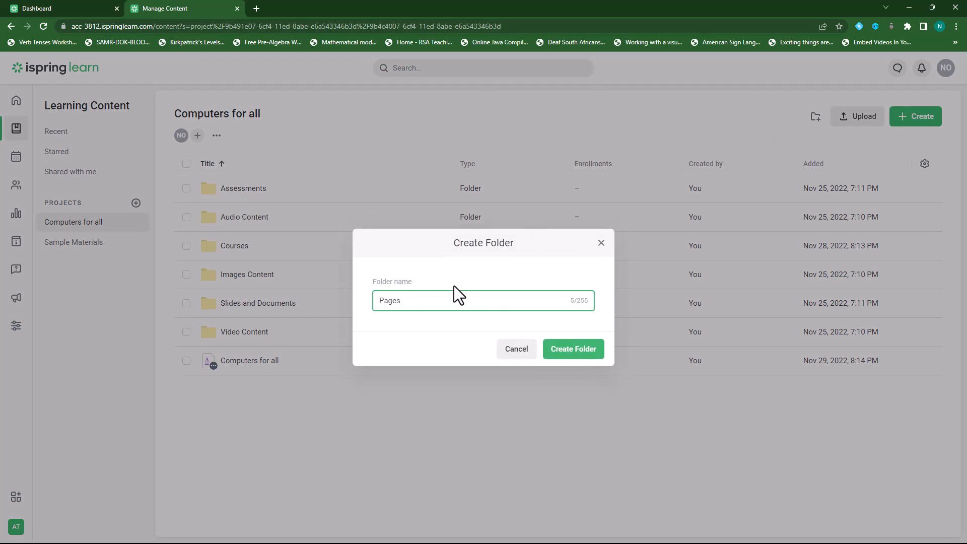
left_click(561, 351)
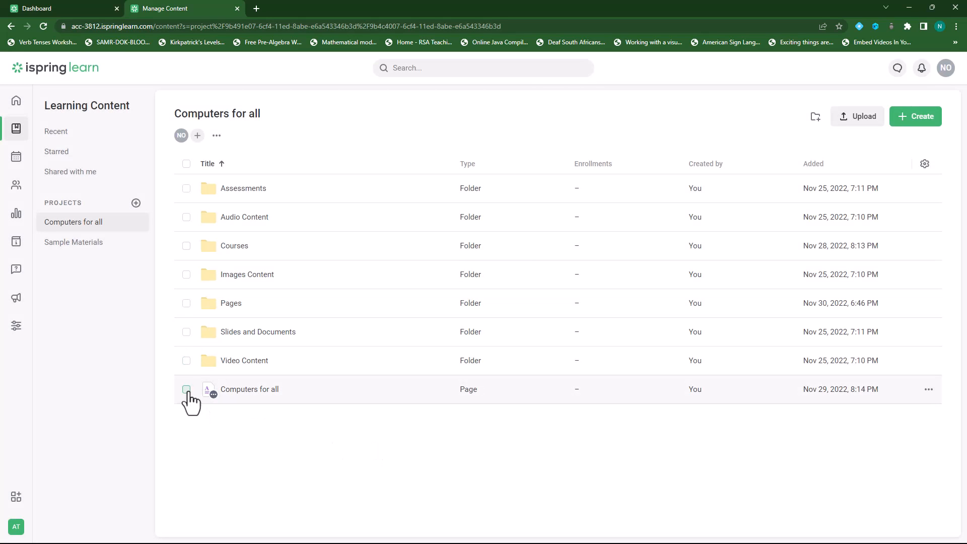
Move the Computers for all page into the project's Pages folder
left_click(186, 389)
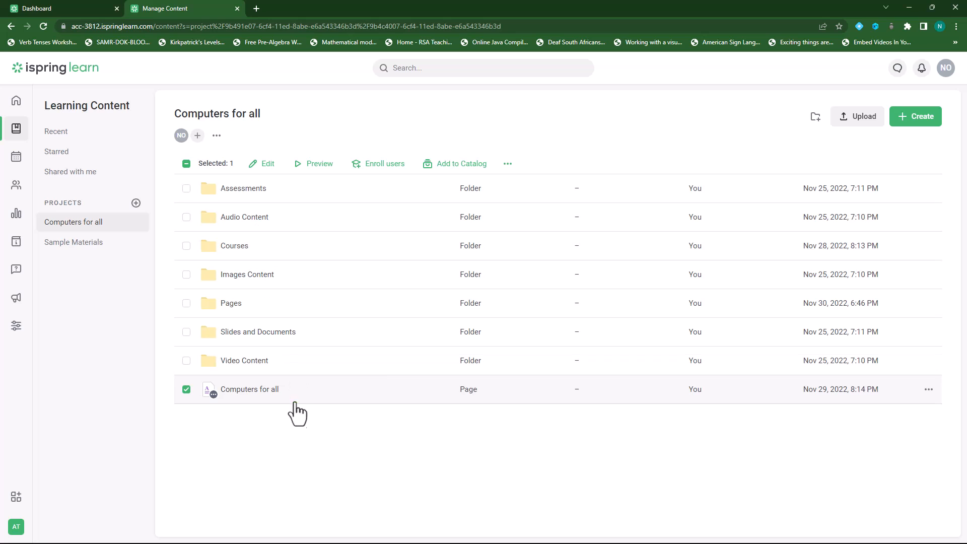
left_click(507, 163)
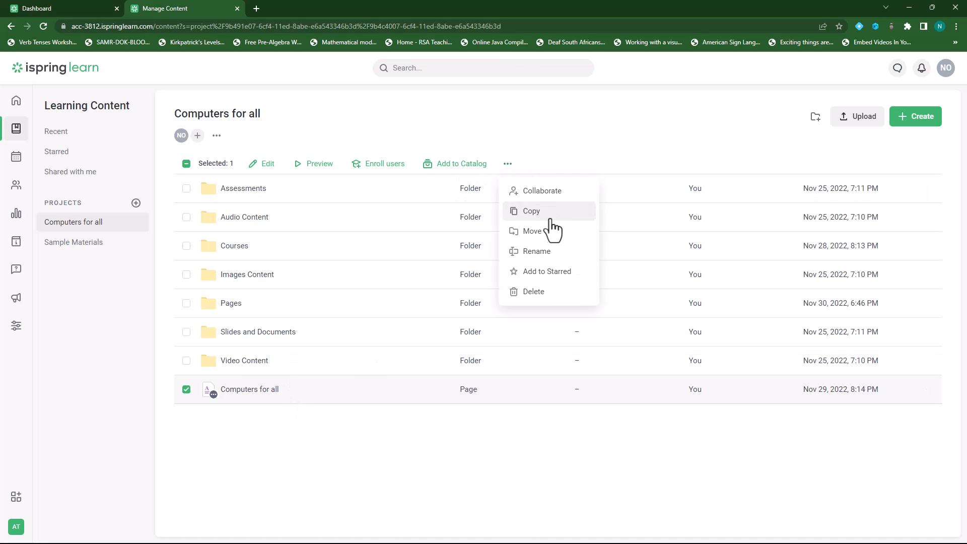
left_click(539, 232)
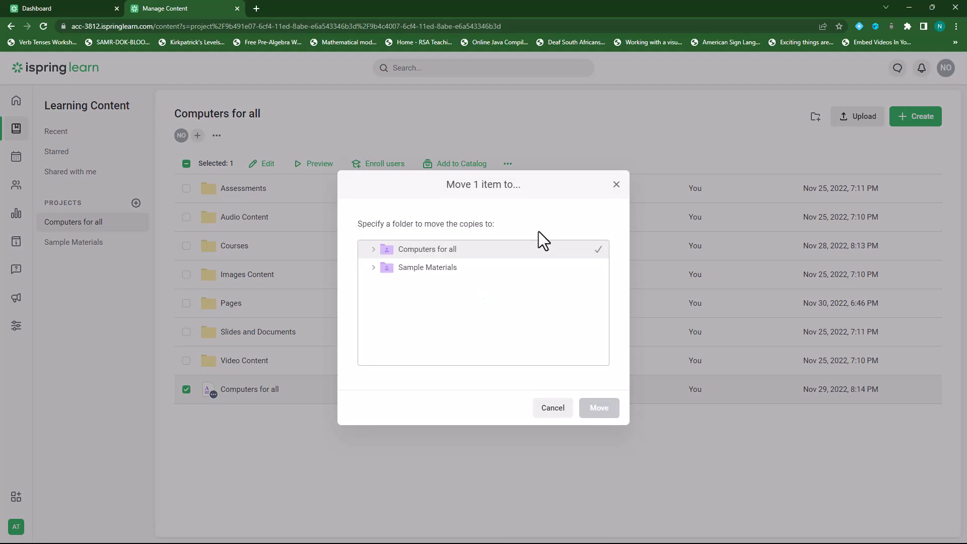
left_click(373, 250)
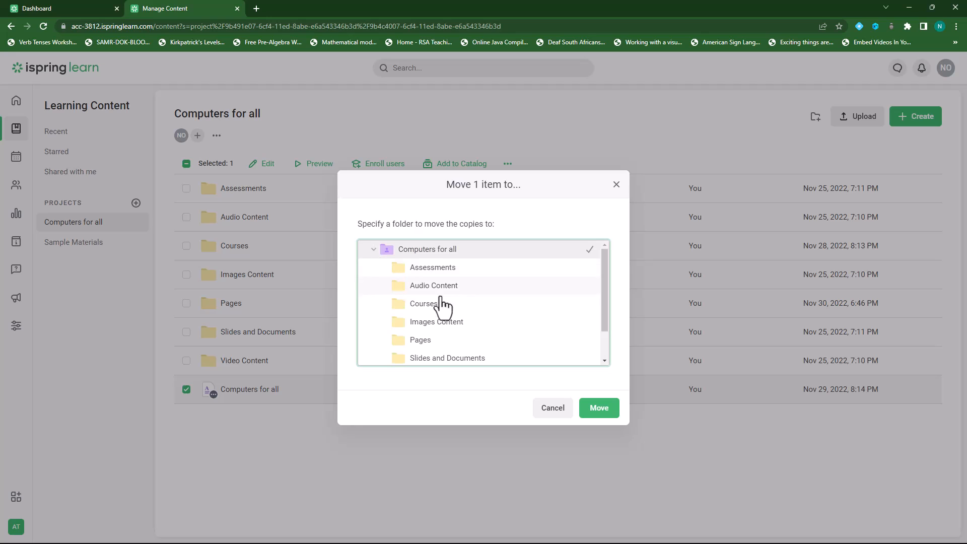
left_click(403, 340)
left_click(594, 409)
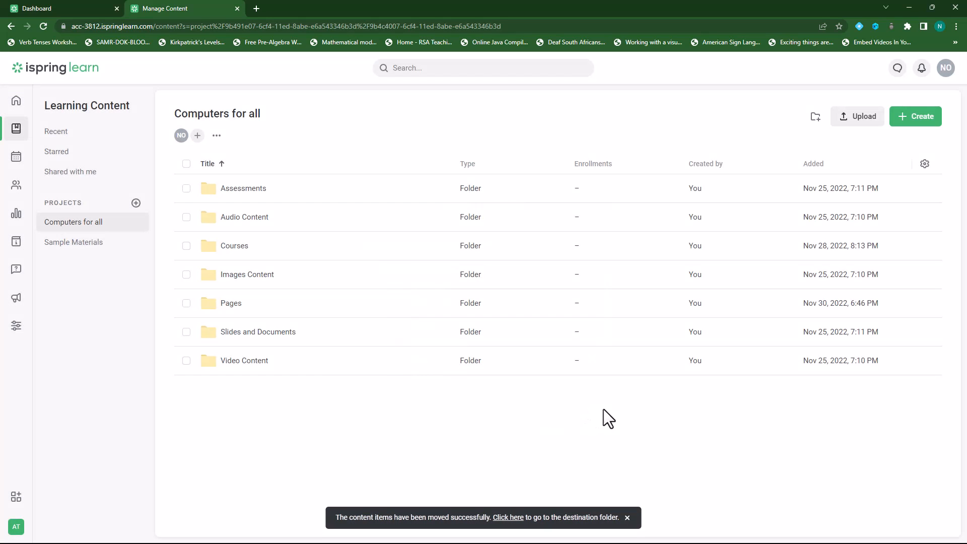